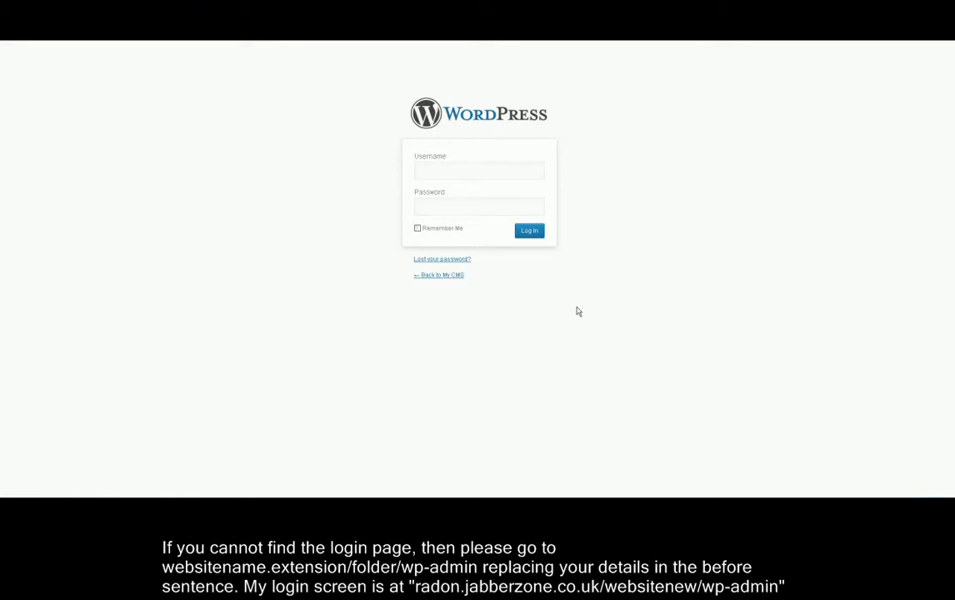
Enter the site's /wp-admin address, replacing the placeholder domain with radon.jabberzone.co.uk.
text(websitename.ex)
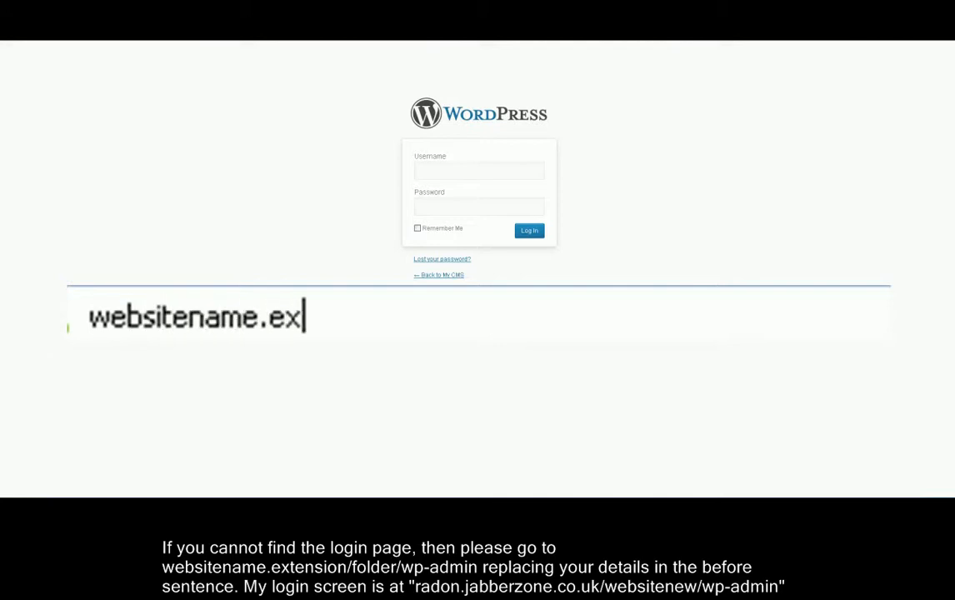
text(tension/f)
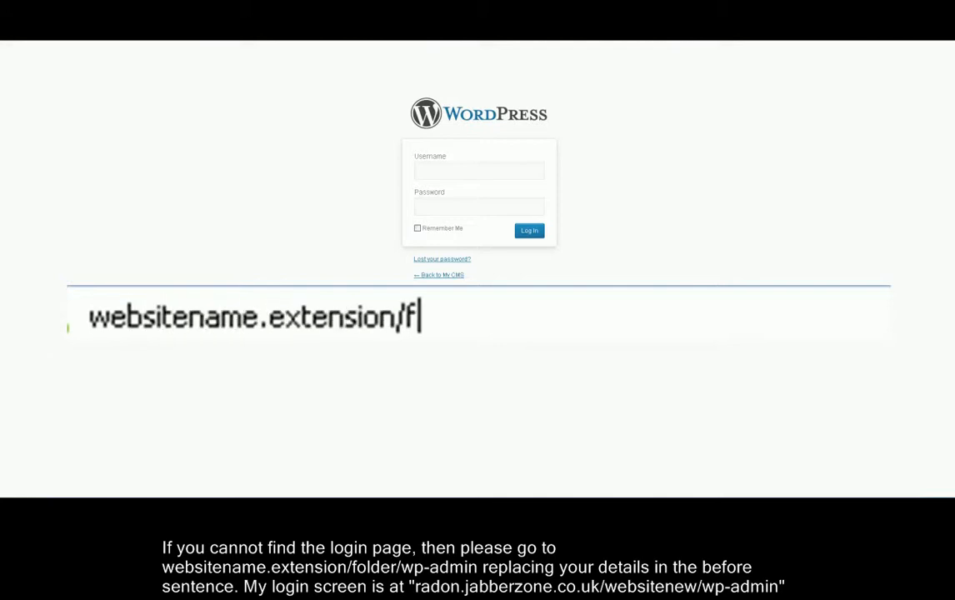
text(older/wp)
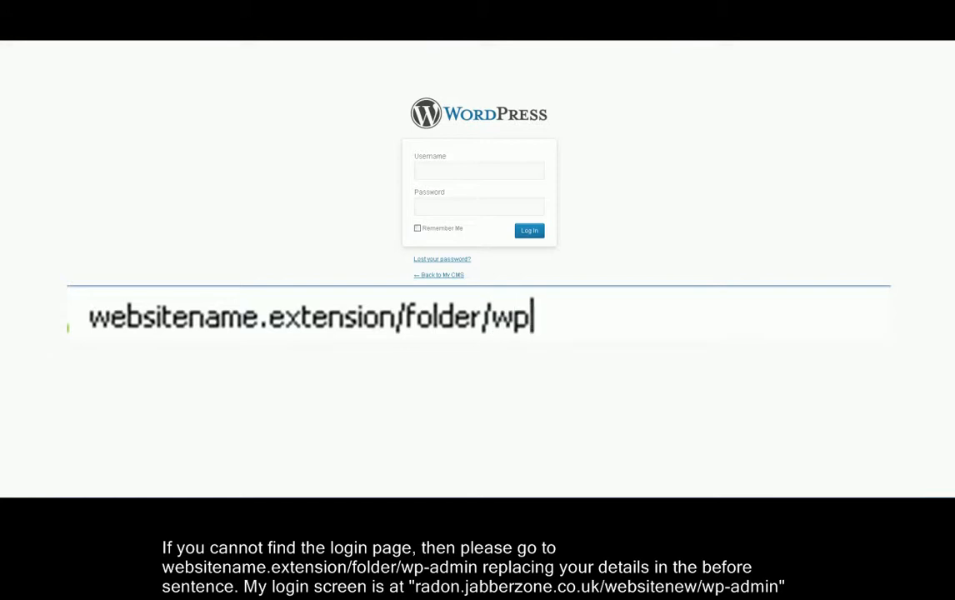
text(-admin)
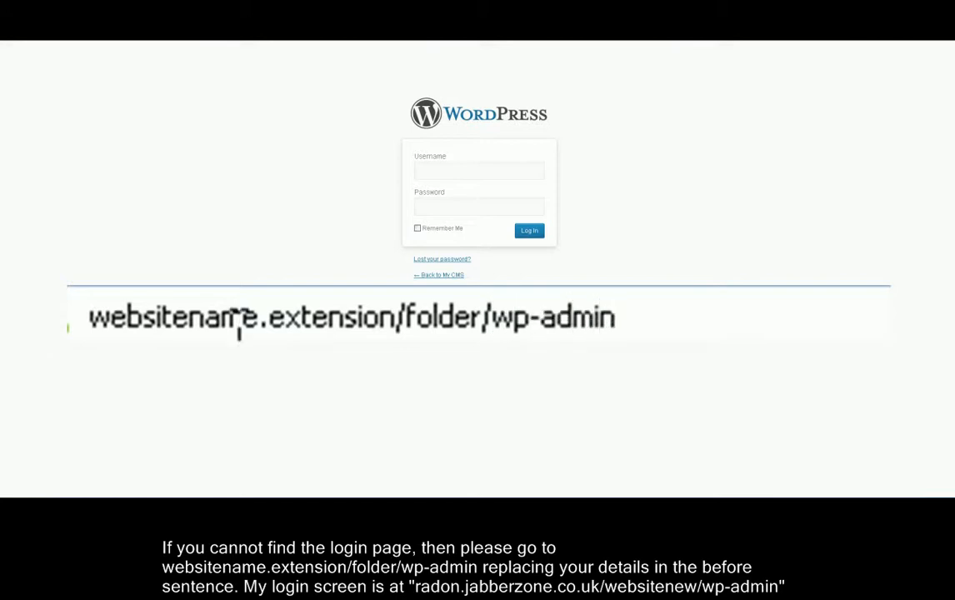
drag(259, 316, 88, 317)
text(radon.jabberzone)
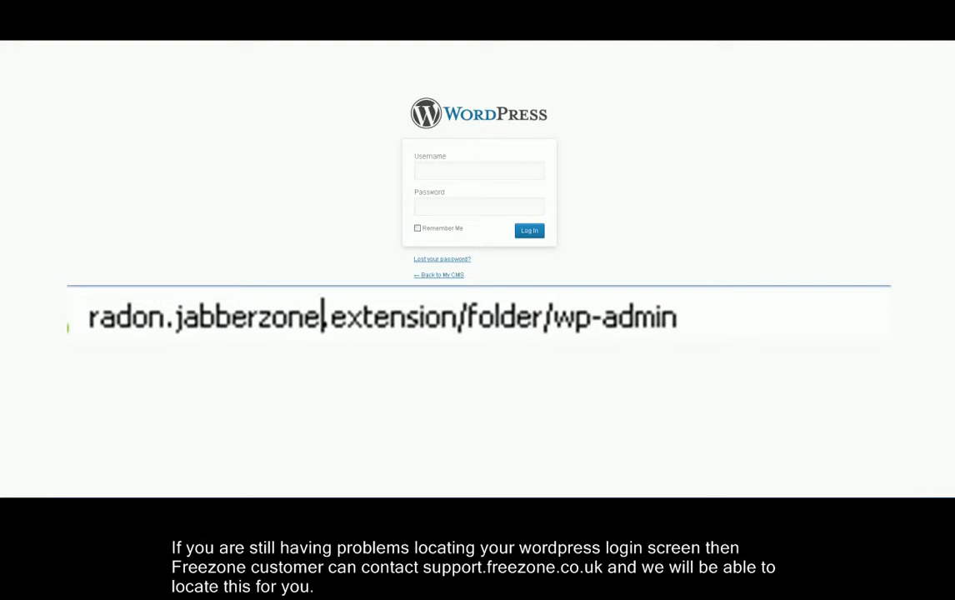
key(Delete)
key(Delete)
key(Delete)
key(Delete)
key(Delete)
key(Delete)
key(Delete)
key(Delete)
key(Delete)
text(co.uk)
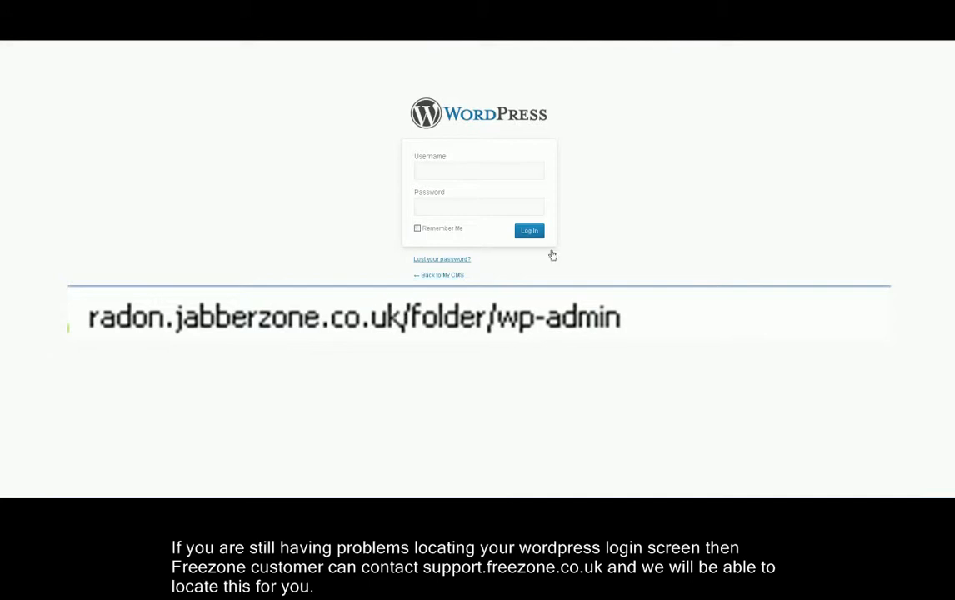
Fill in the username admin and the account password on the login form.
click(435, 166)
text(admin)
key(Tab)
text(********)
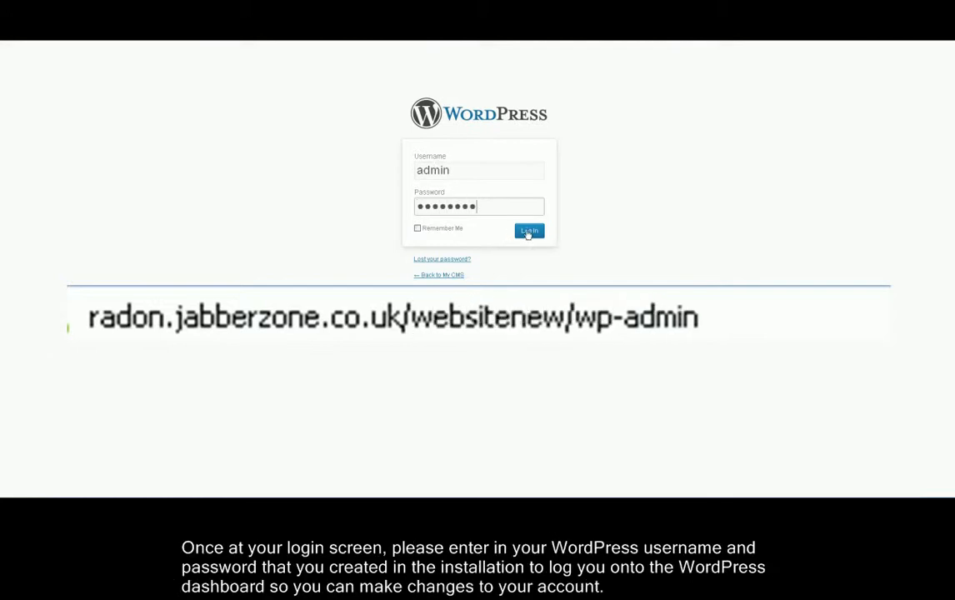
Submit the login and wait for the admin Dashboard to load.
click(530, 233)
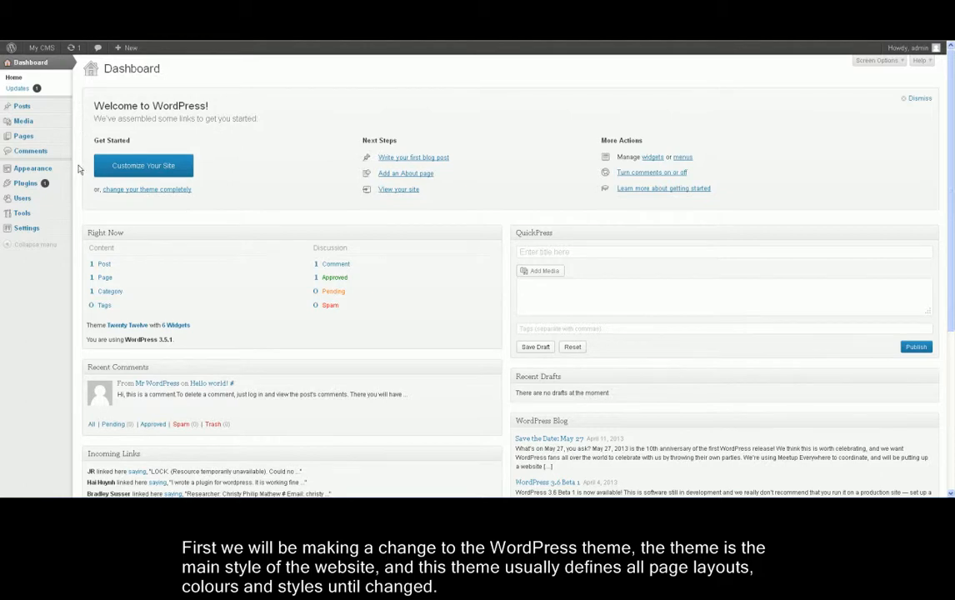
mouse_move(48, 170)
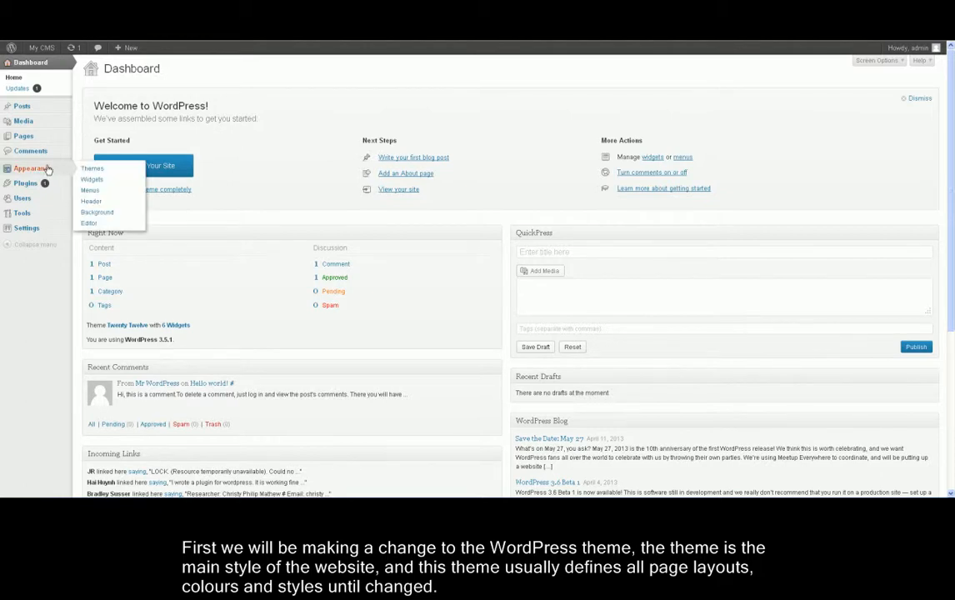
Review the installed themes, preview and cancel Classic, then live-preview Twenty Eleven.
click(93, 169)
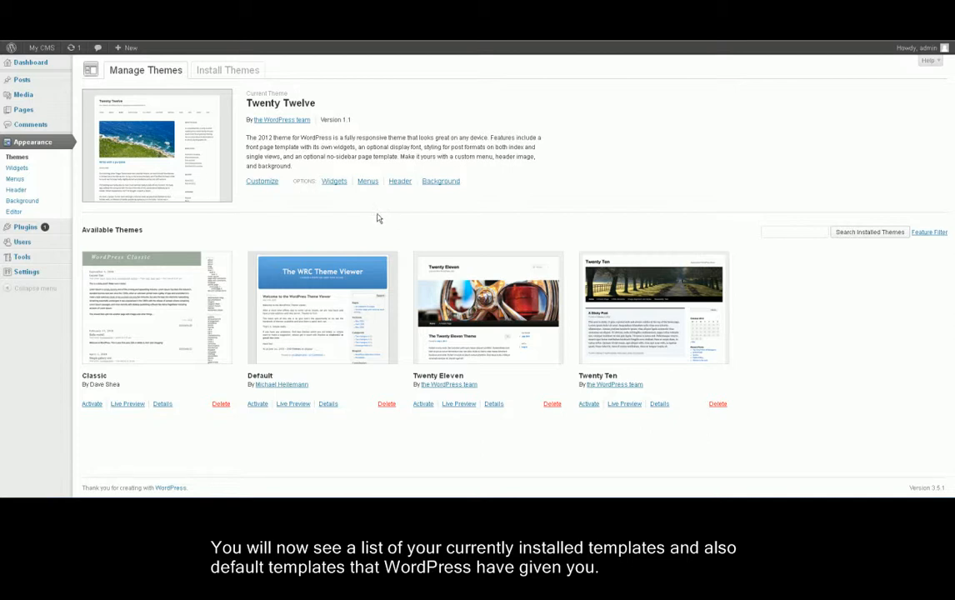
click(127, 405)
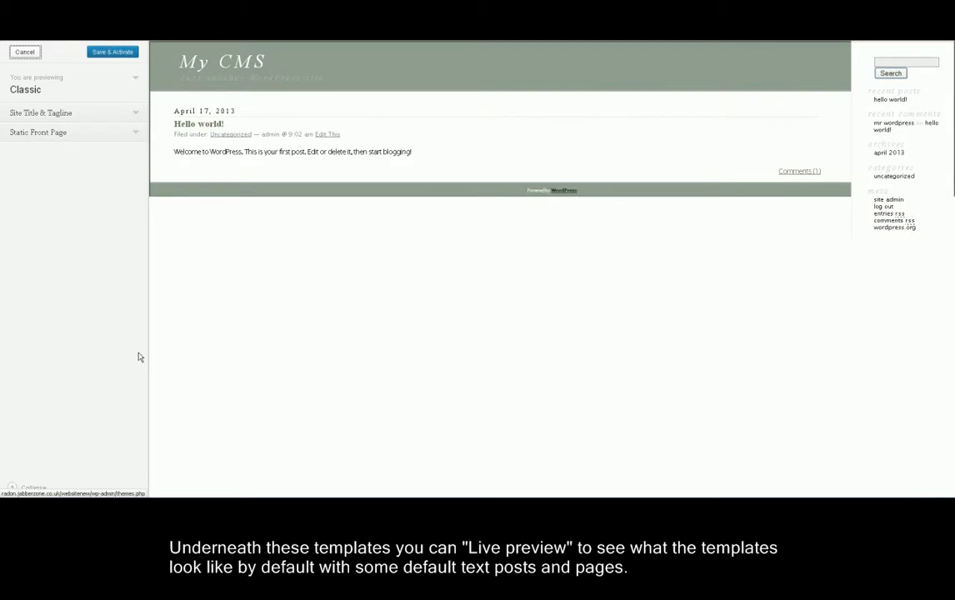
click(25, 52)
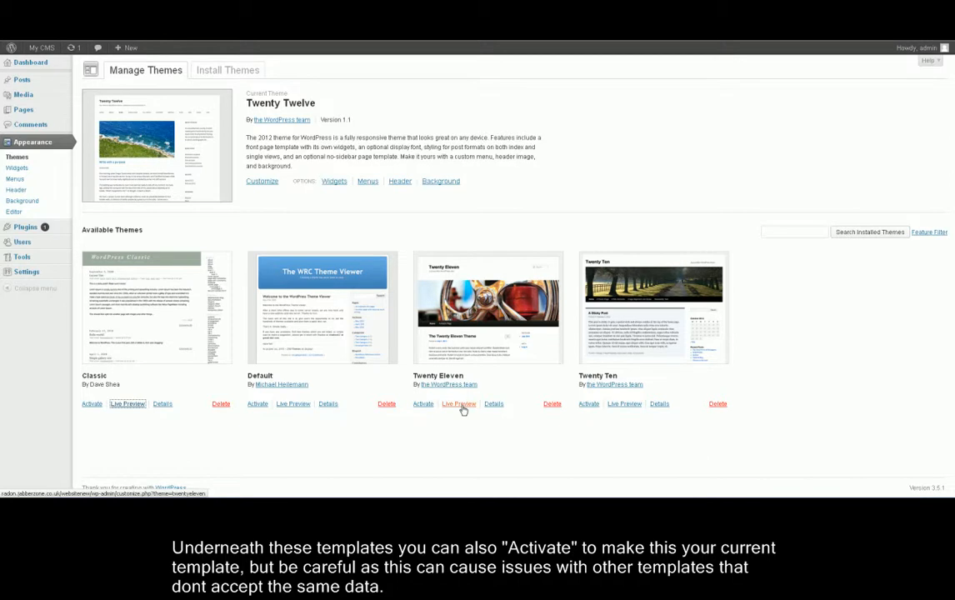
click(459, 404)
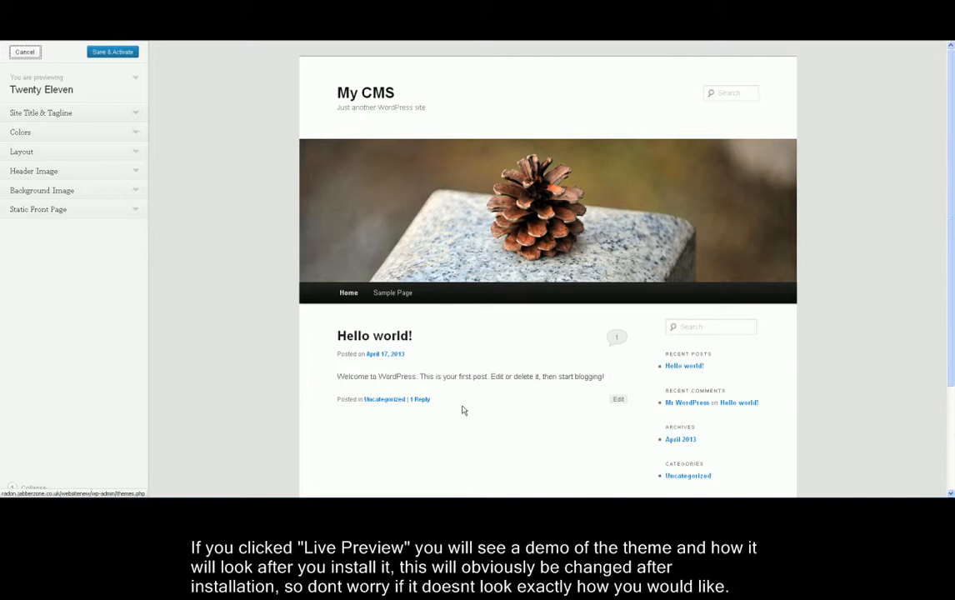
Save & Activate Twenty Eleven from its live preview.
drag(951, 353, 950, 316)
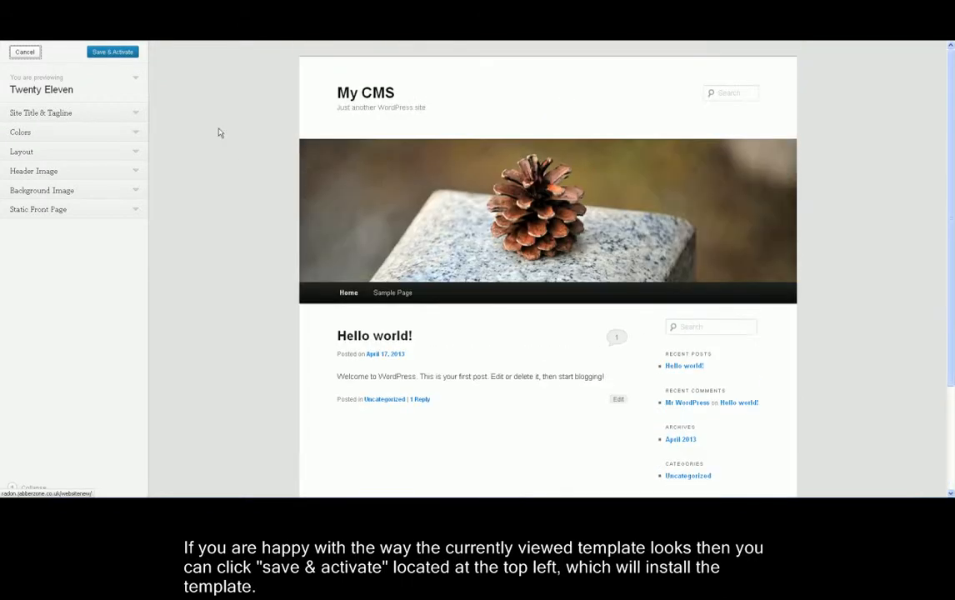
click(113, 53)
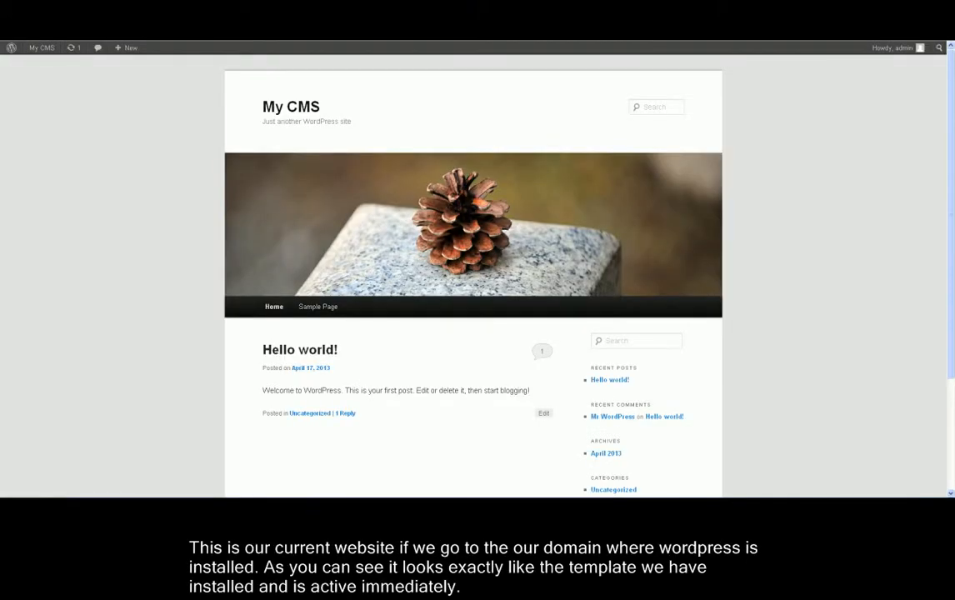
Check the live site in Twenty Eleven, then return to the admin themes page.
scroll(952, 235, down, 3)
scroll(952, 235, up, 3)
key(alt+Left)
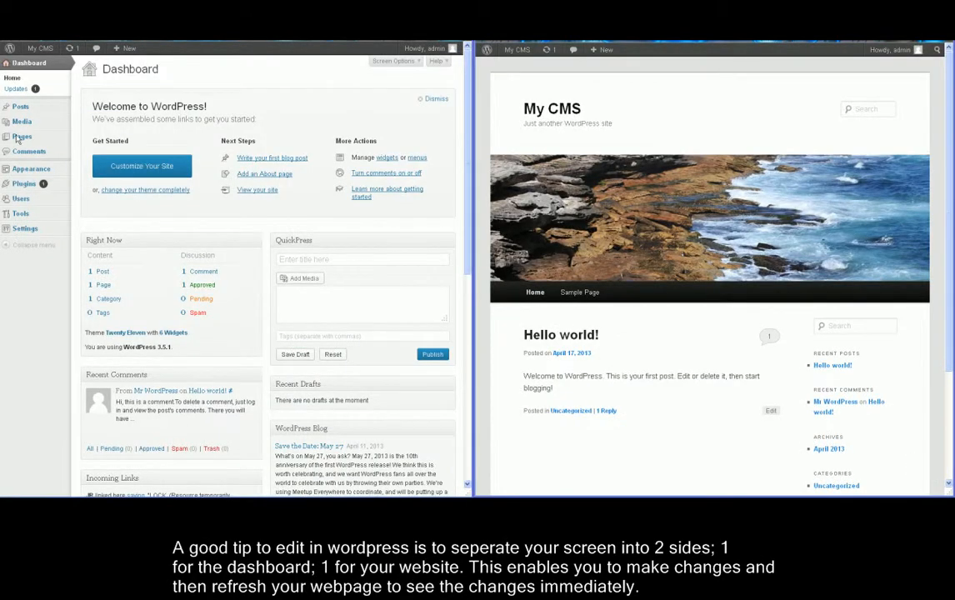
From Pages > All Pages, open Sample Page for editing.
mouse_move(20, 140)
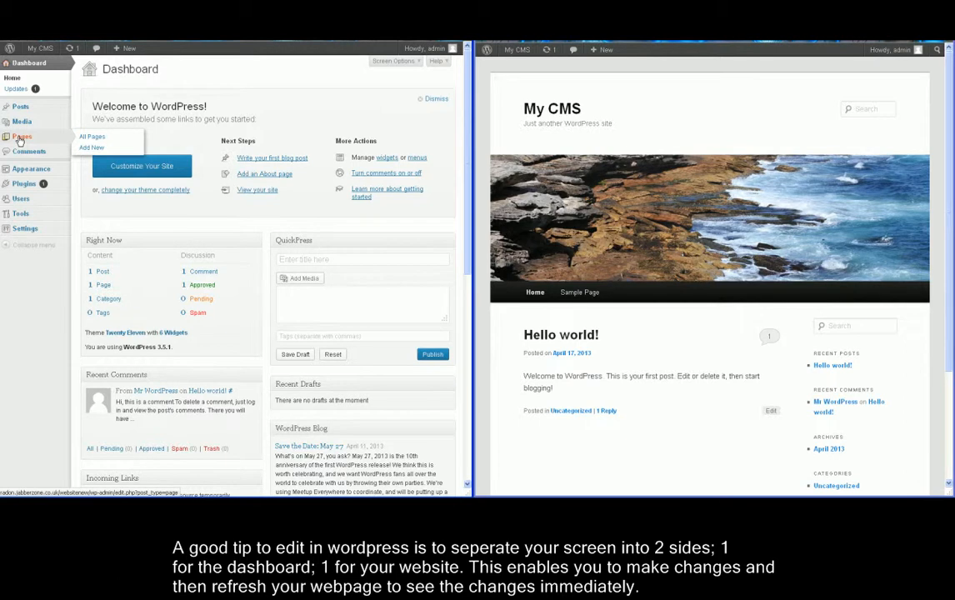
click(20, 138)
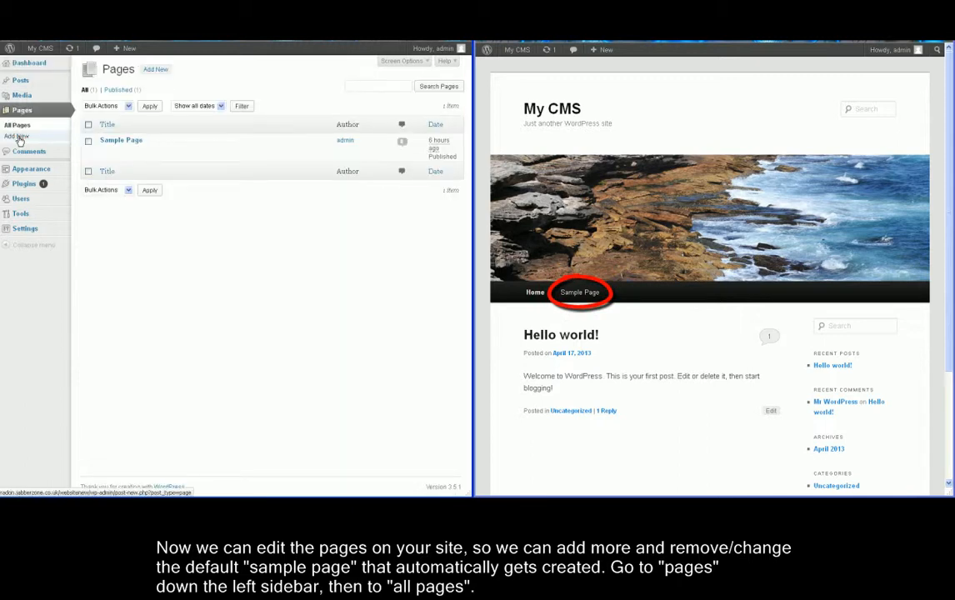
mouse_move(93, 145)
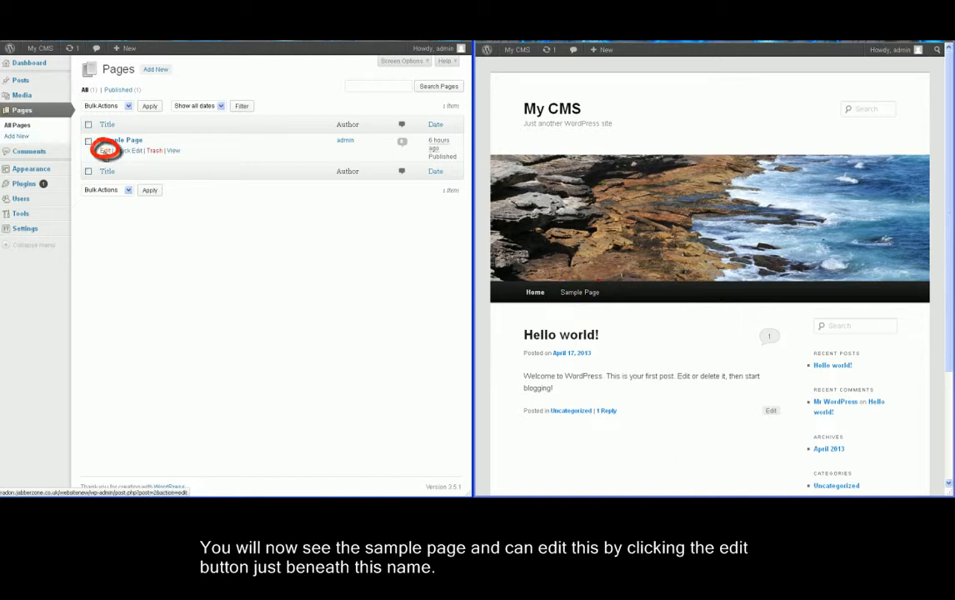
click(105, 151)
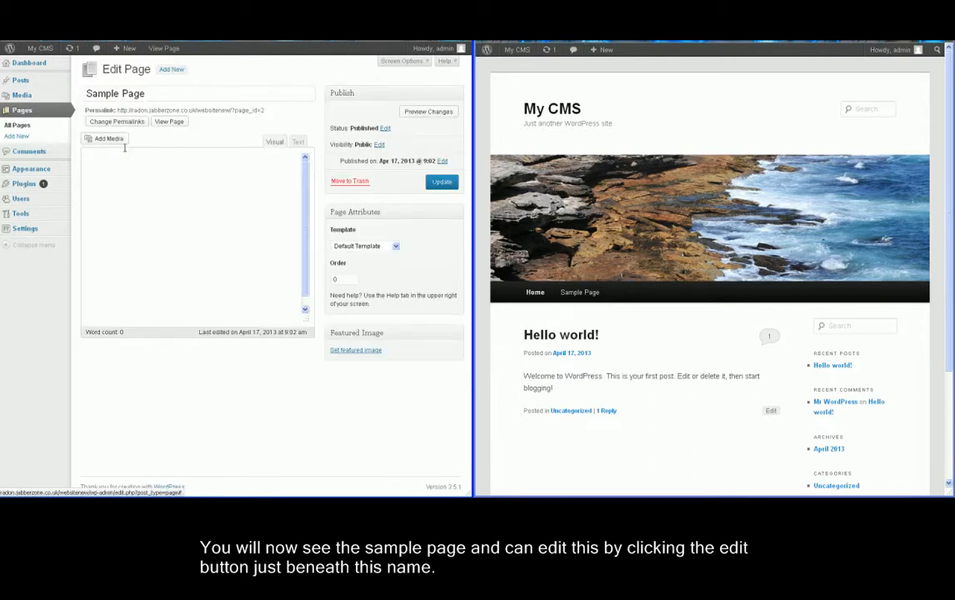
Retitle the page 'Contact Us'.
mouse_move(93, 94)
mouse_down()
mouse_move(152, 94)
mouse_move(93, 94)
mouse_up()
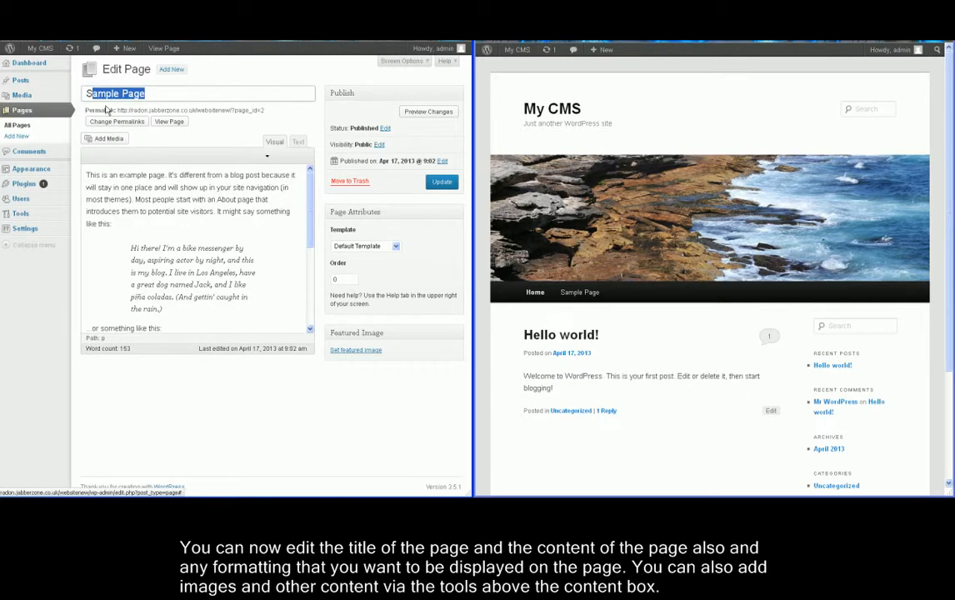
key(BackSpace)
key(BackSpace)
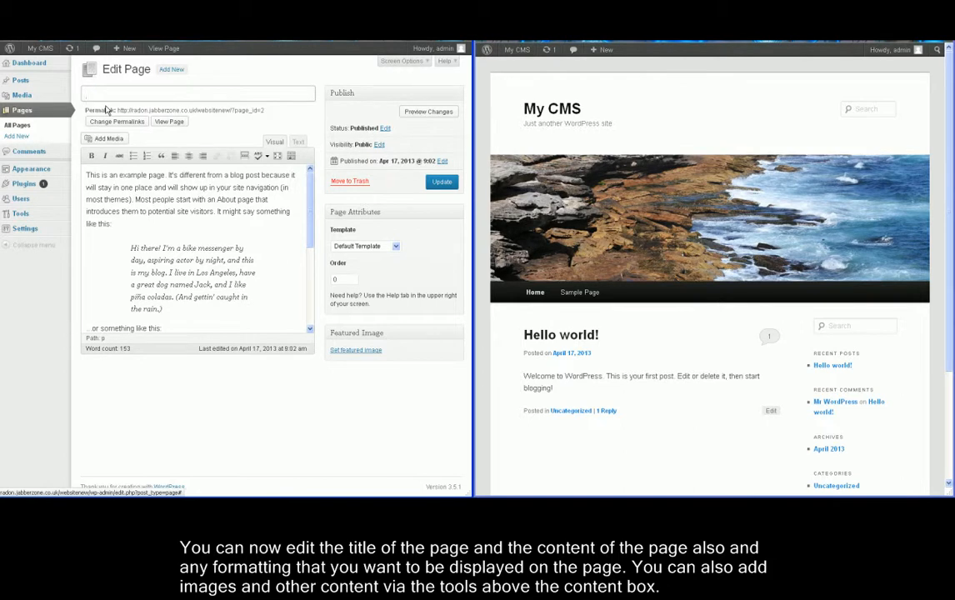
text(Contact Us)
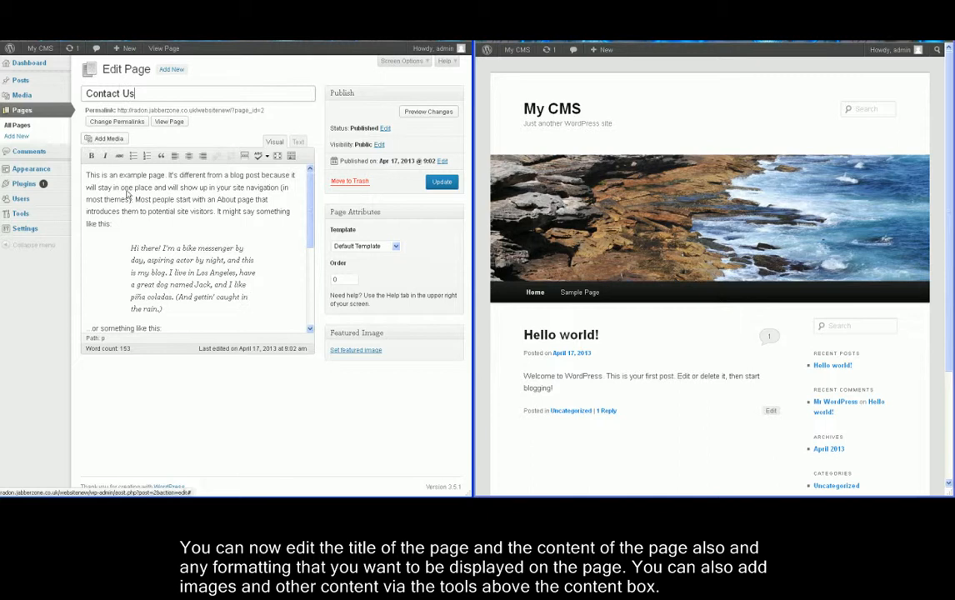
Replace the example content with the Technical Support and Sales phone numbers.
click(149, 211)
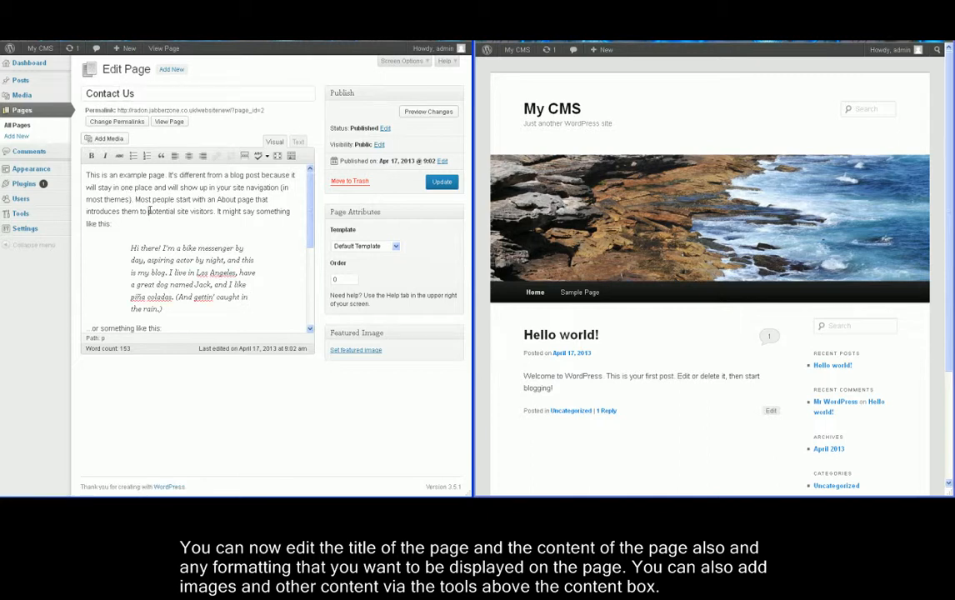
key(ctrl+a)
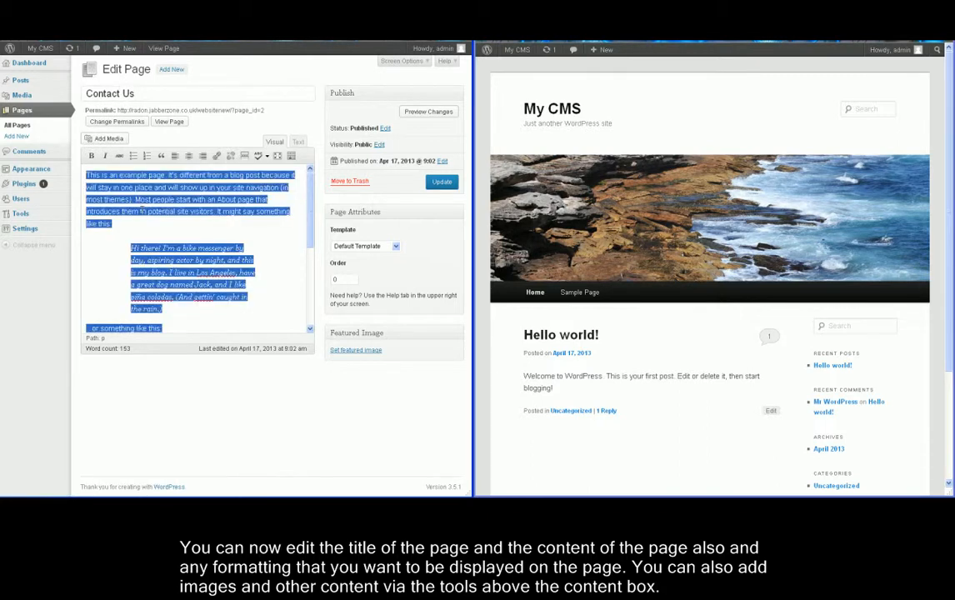
key(Delete)
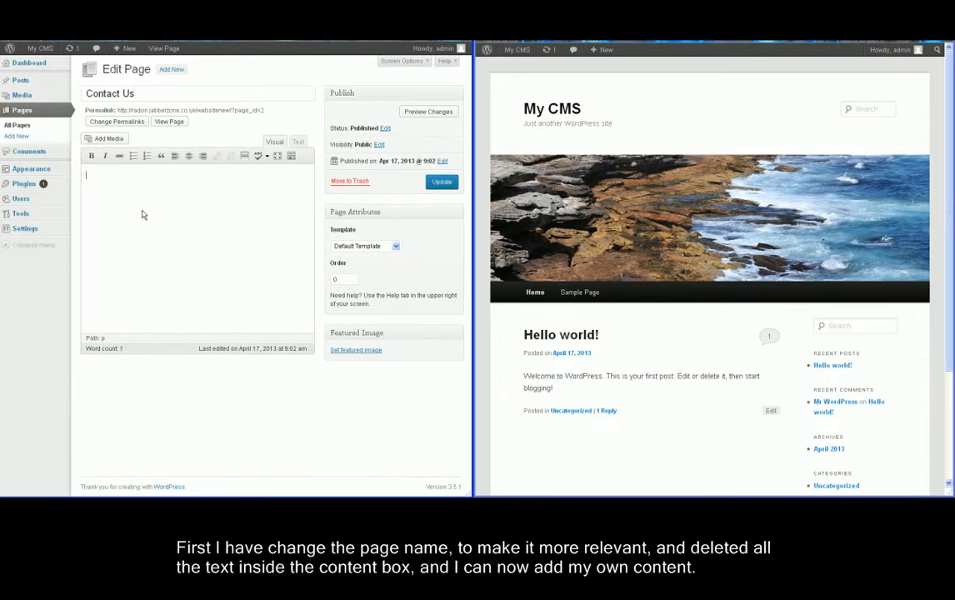
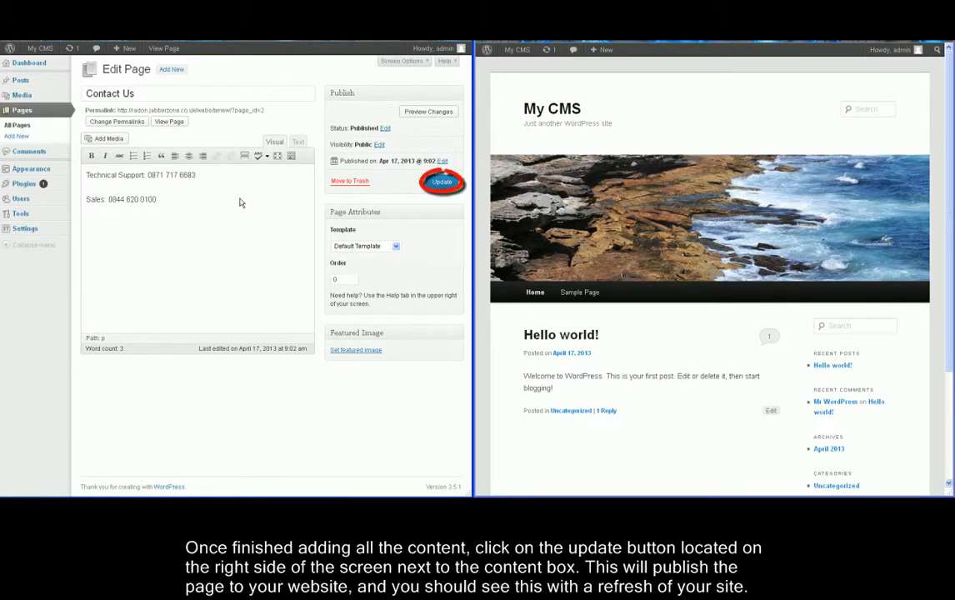
Publish the Contact Us page and confirm it appears in the live site's menu.
click(439, 185)
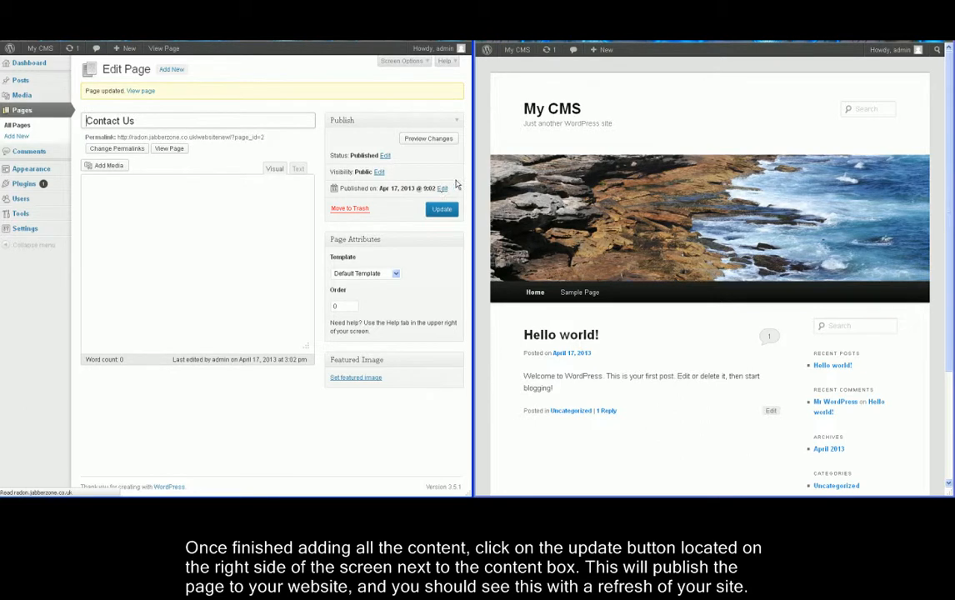
key(F5)
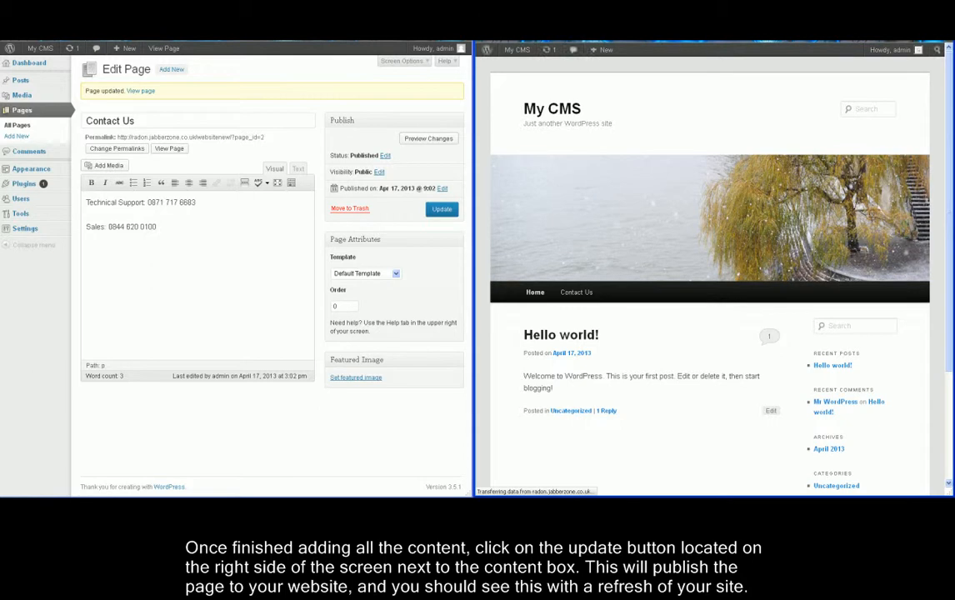
click(574, 296)
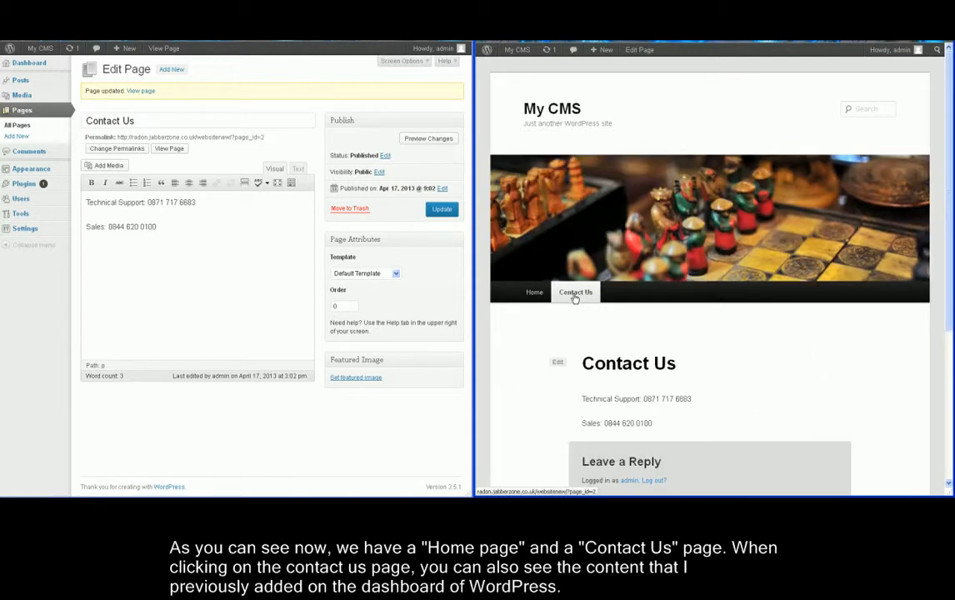
click(525, 297)
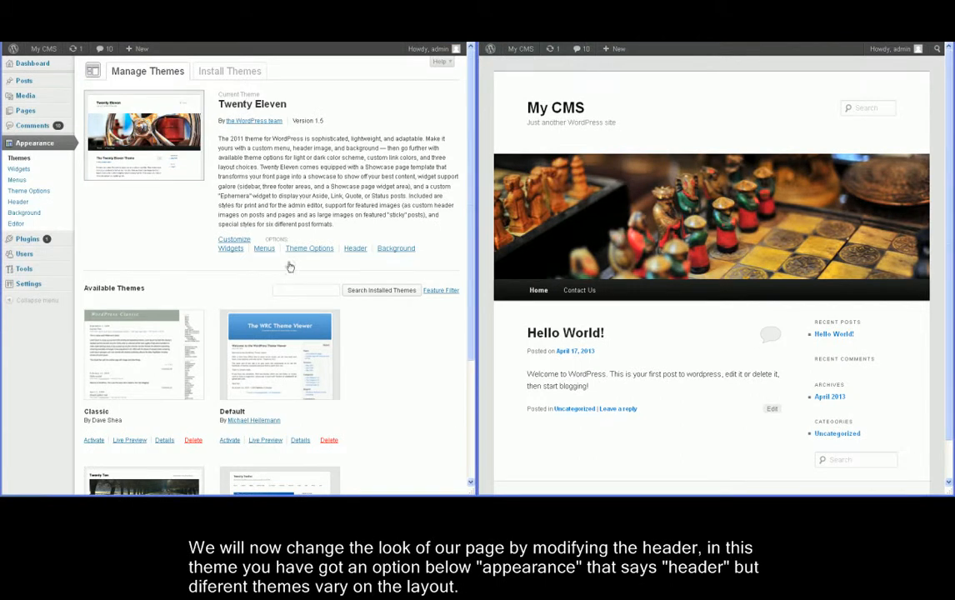
Open Appearance > Header and browse the computer for a header image.
click(19, 201)
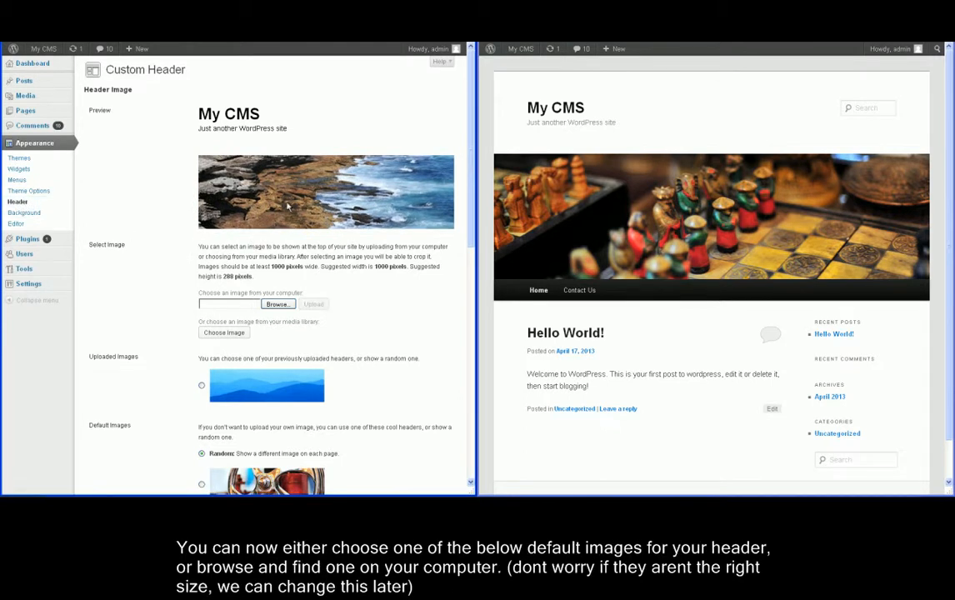
click(281, 308)
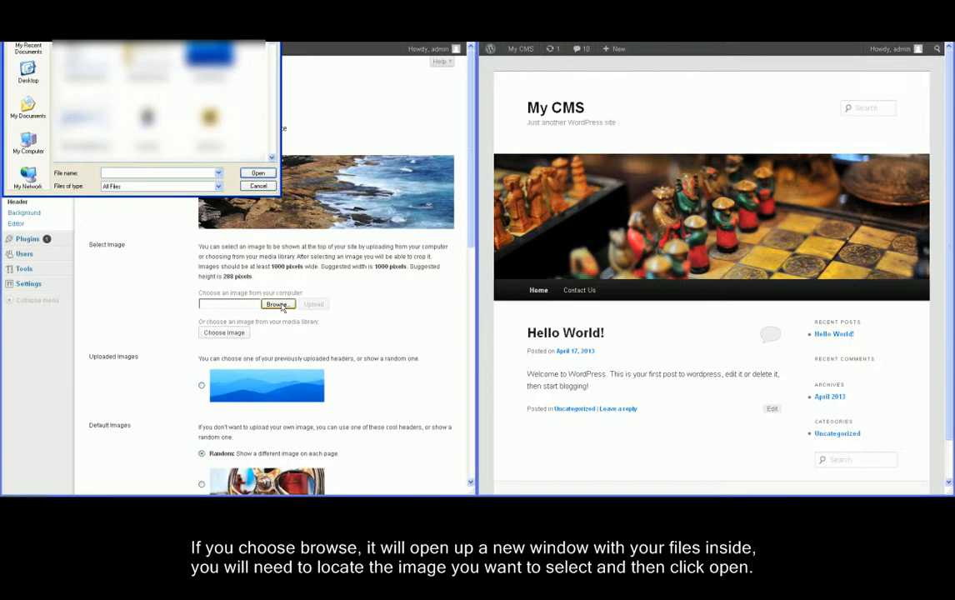
Upload blue hills.jpg, crop it to the mountain band, and publish it as the header.
click(210, 57)
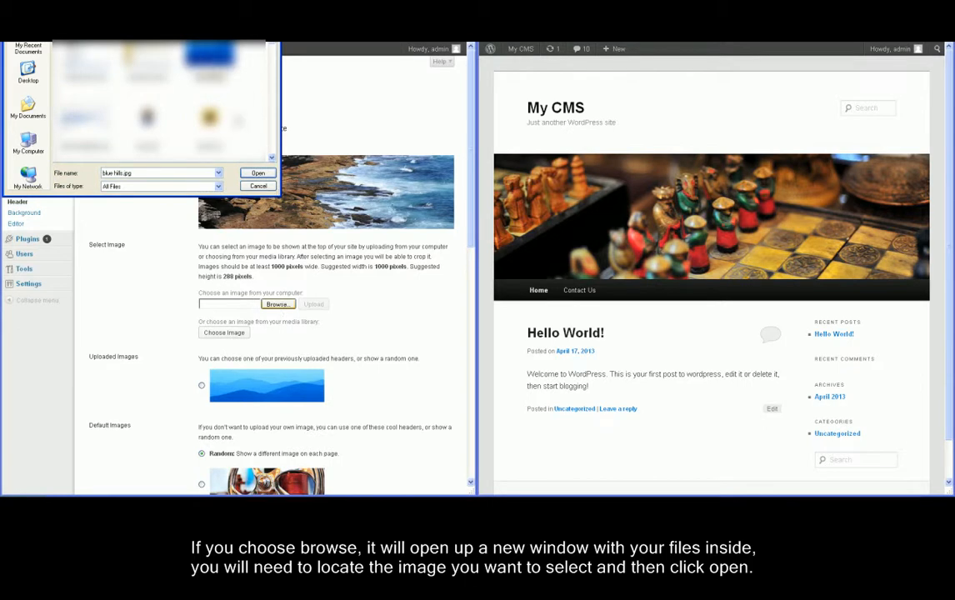
click(253, 174)
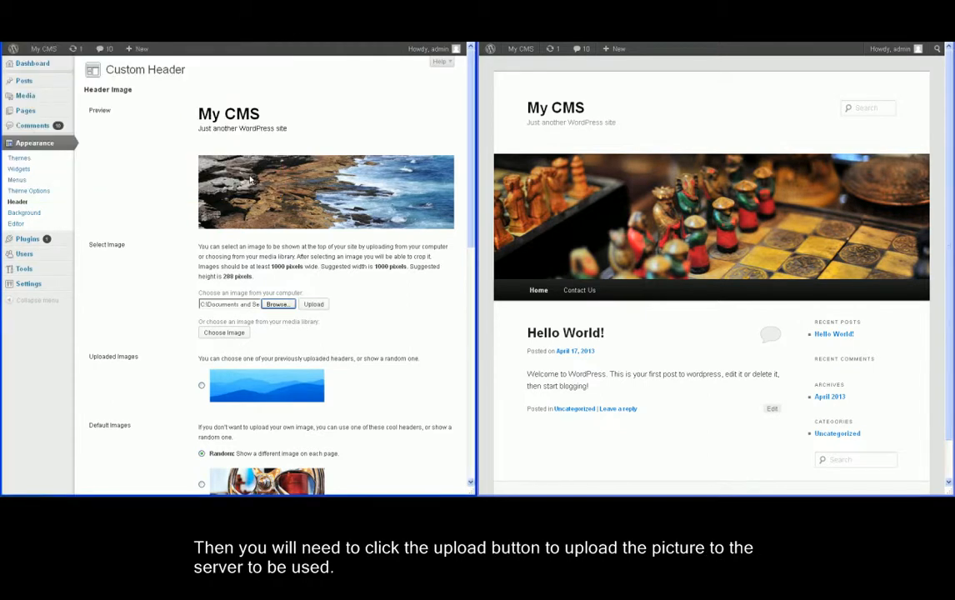
click(313, 305)
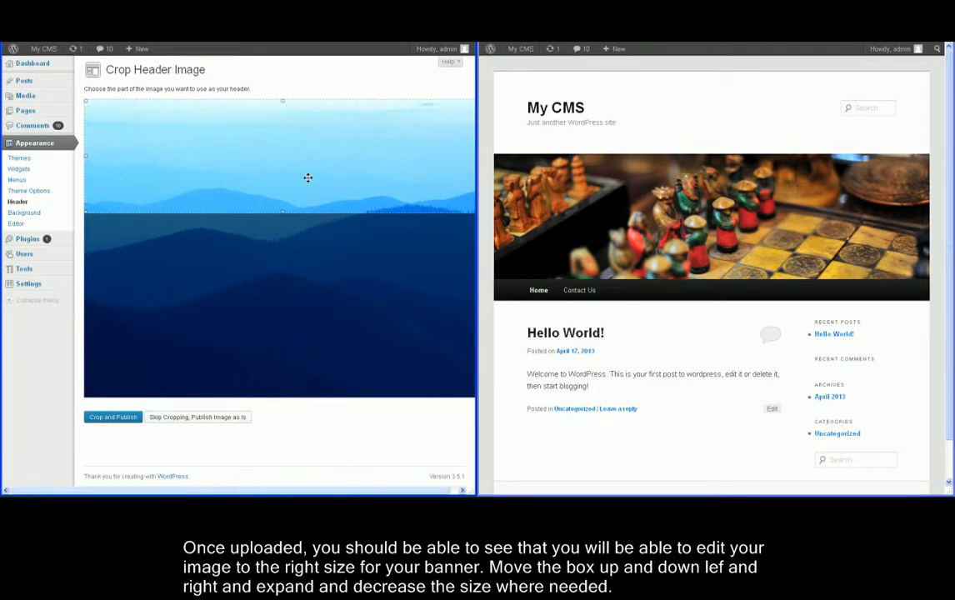
drag(307, 212, 307, 220)
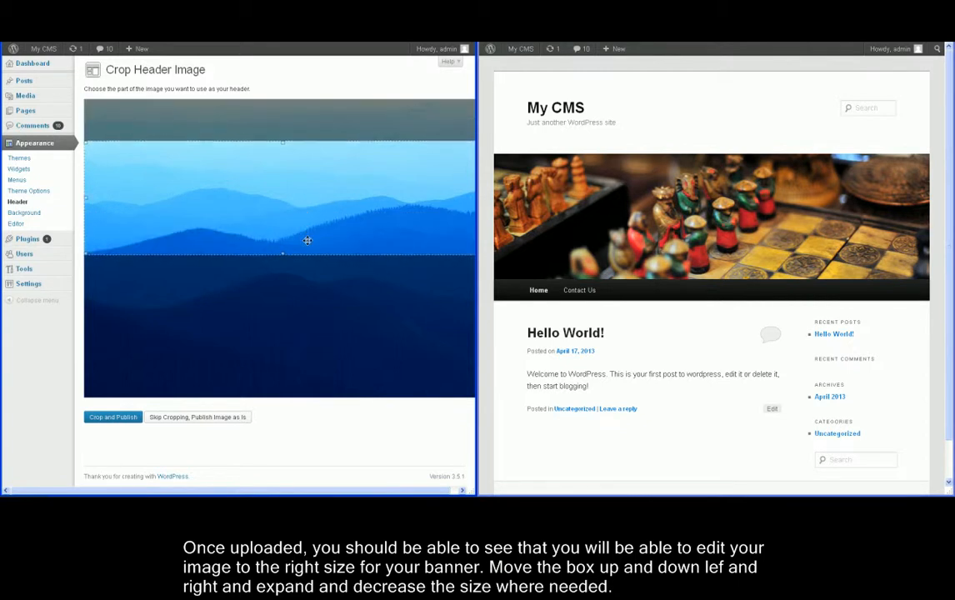
drag(307, 220, 307, 241)
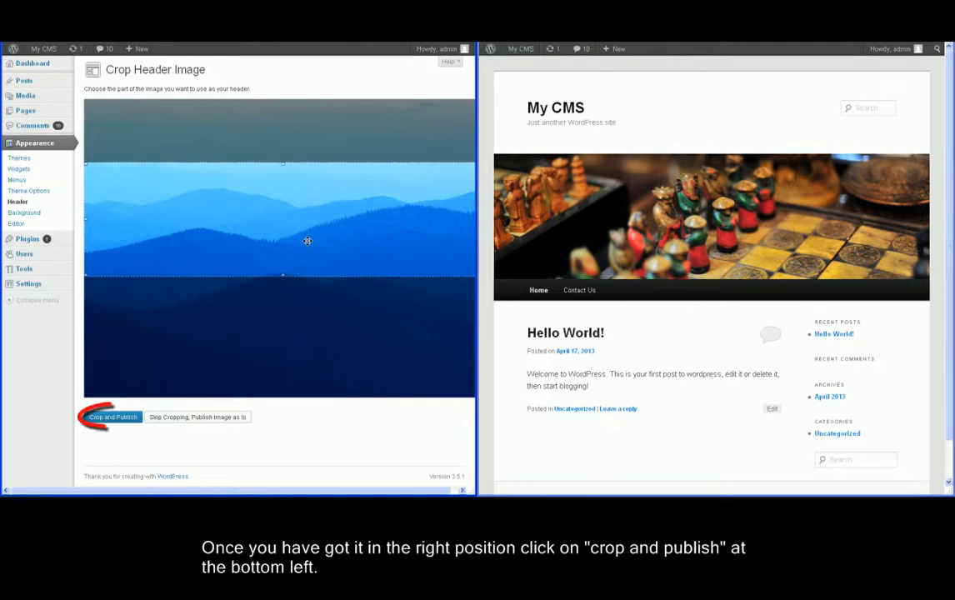
drag(307, 241, 307, 244)
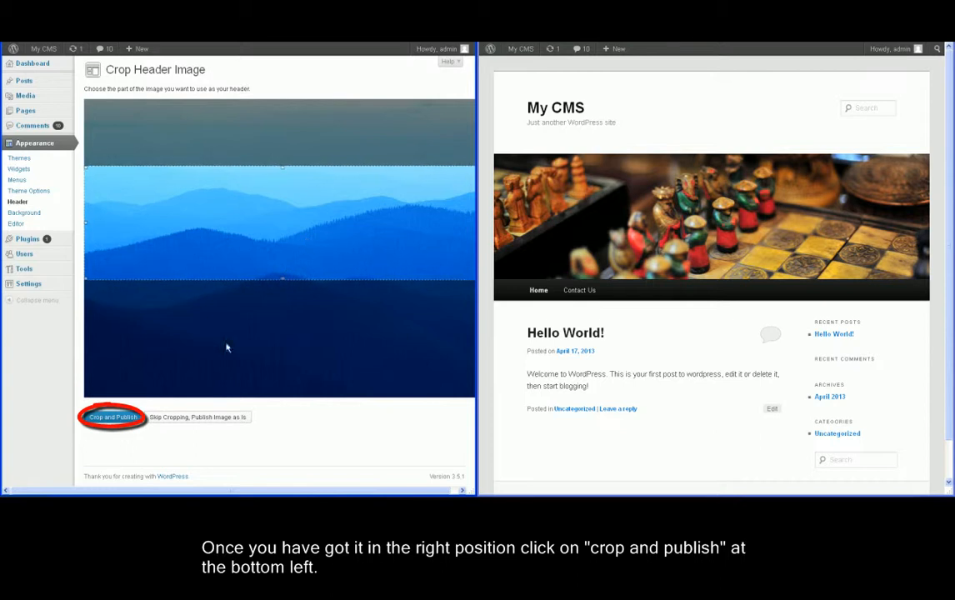
click(117, 417)
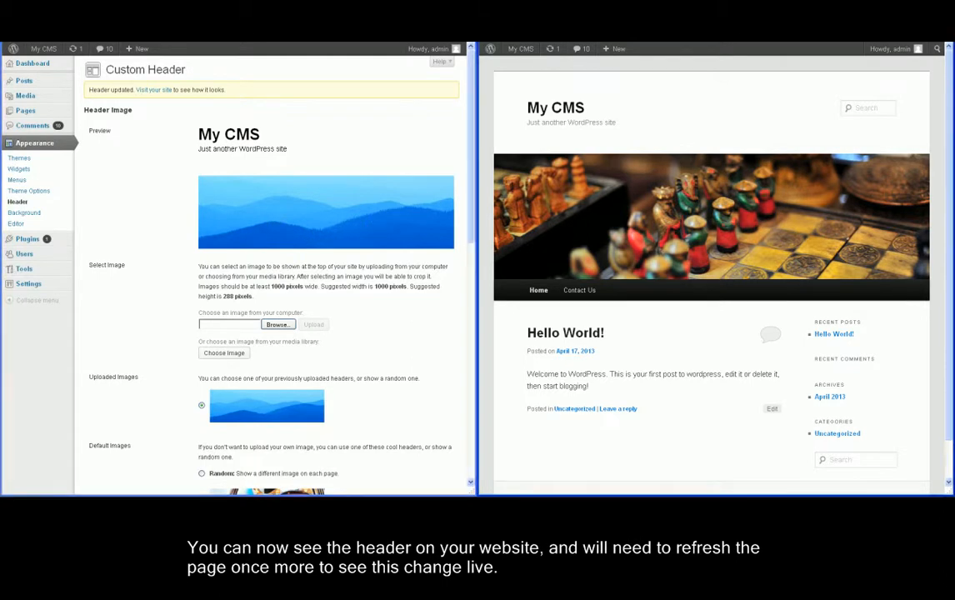
Refresh the live My CMS site to show the blue mountain header, then scroll to Header Text.
key(F5)
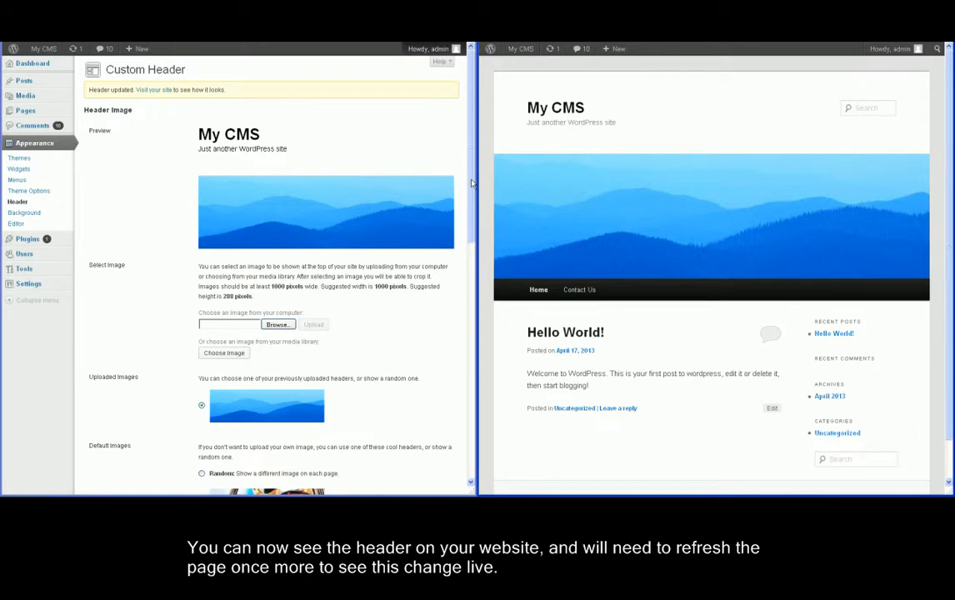
scroll(467, 372, down, 1)
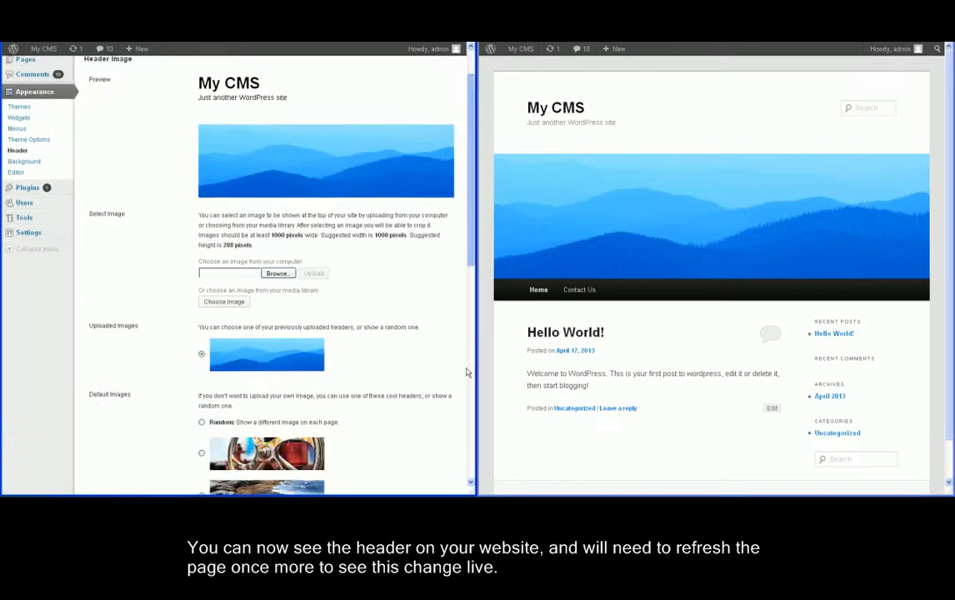
scroll(467, 373, down, 10)
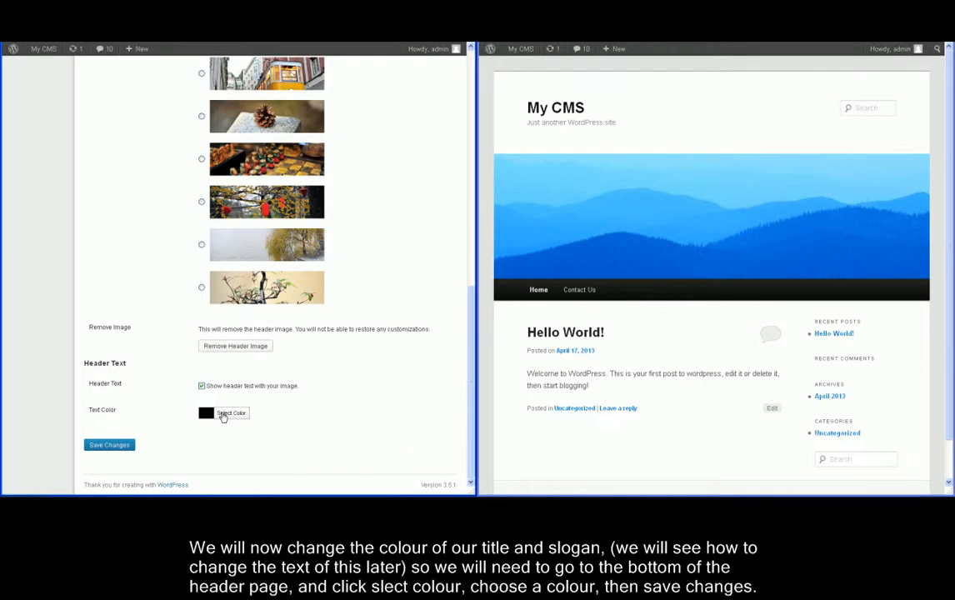
Set the header text colour to a blue shade, save it, and refresh the live site.
click(224, 415)
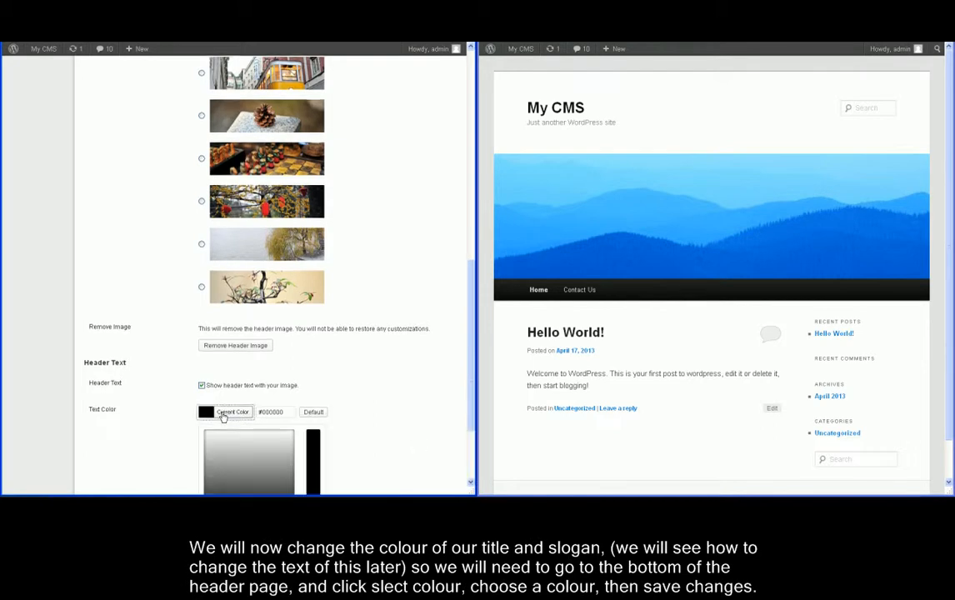
scroll(223, 417, down, 3)
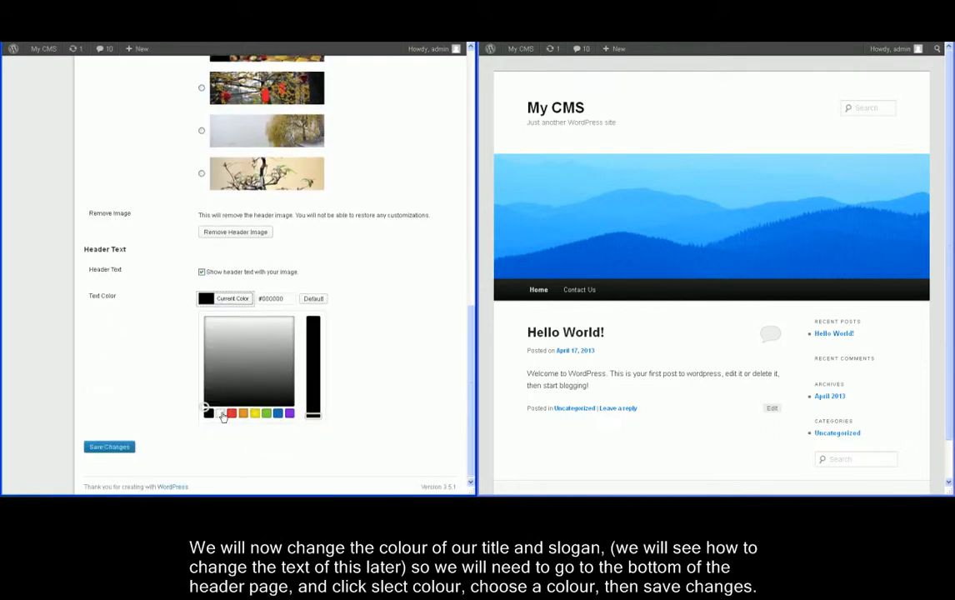
click(280, 412)
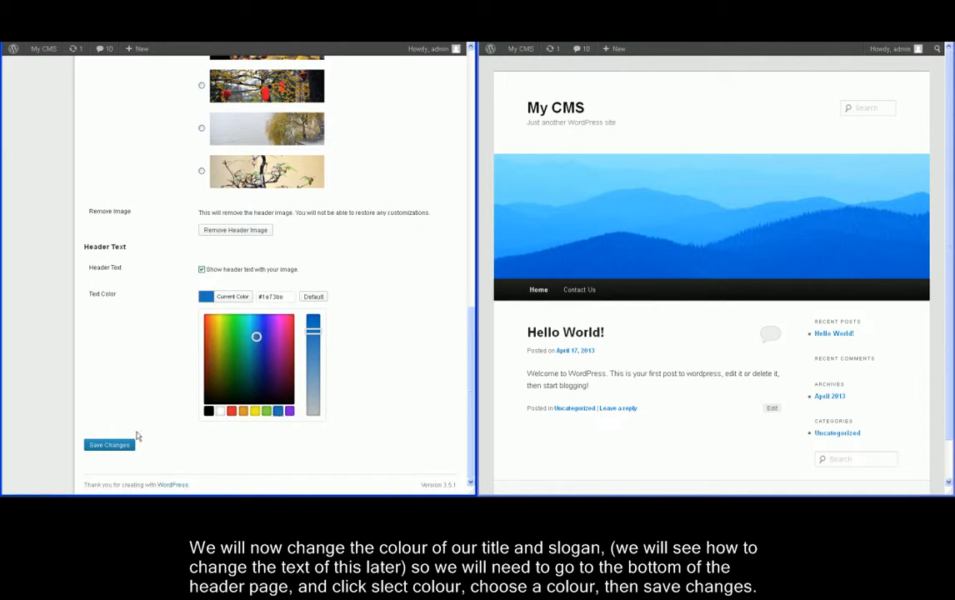
click(258, 335)
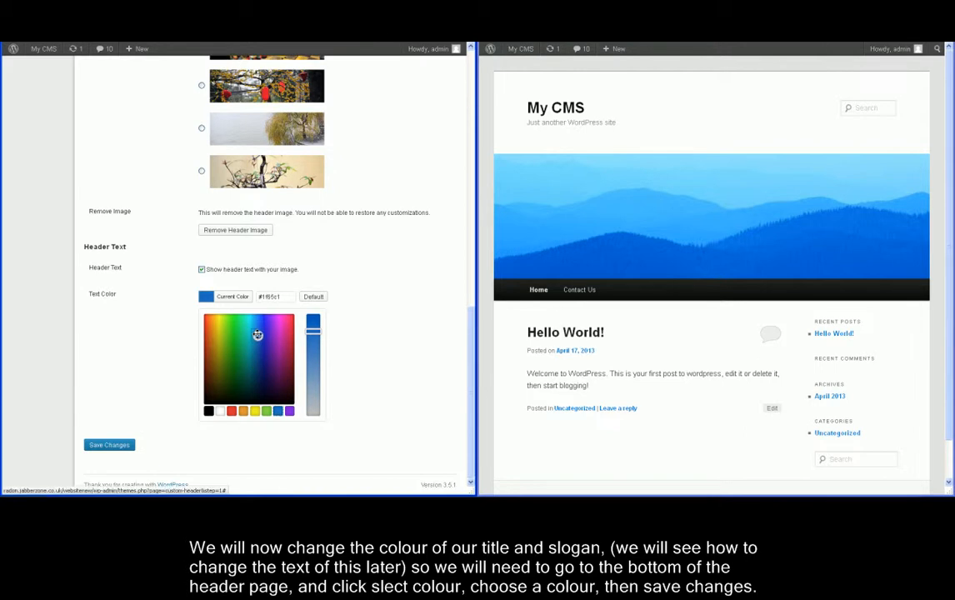
drag(257, 335, 256, 336)
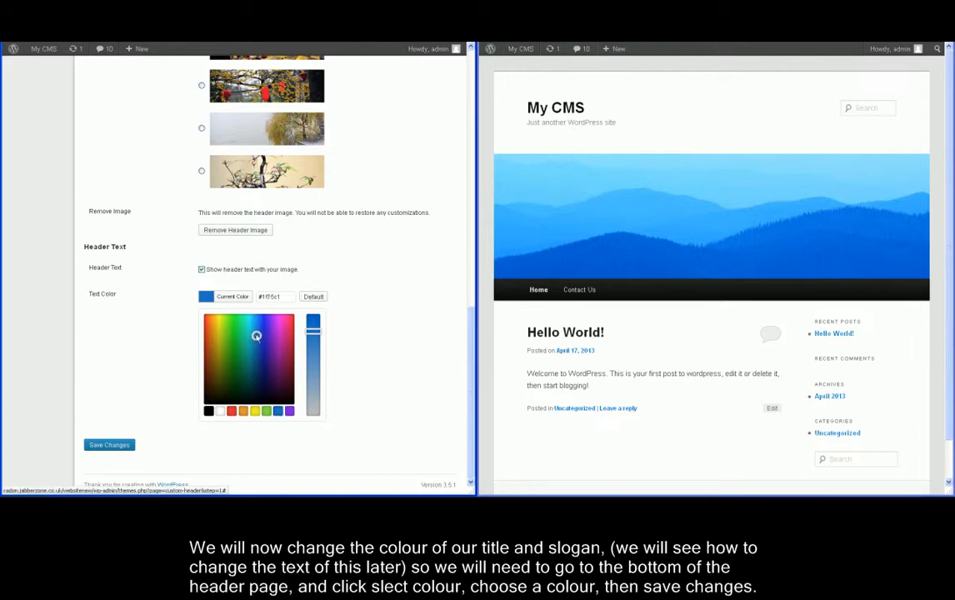
click(128, 446)
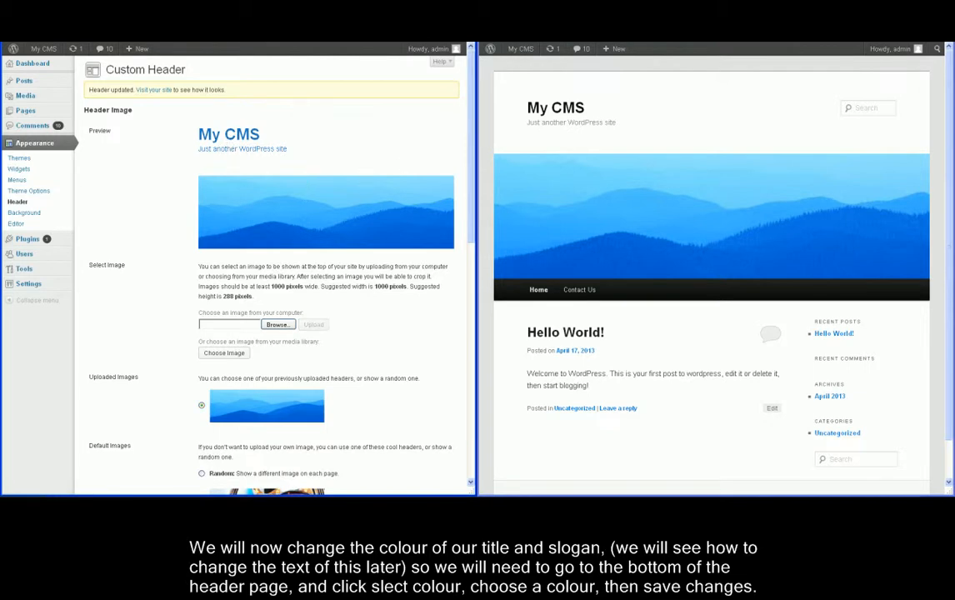
mouse_move(521, 48)
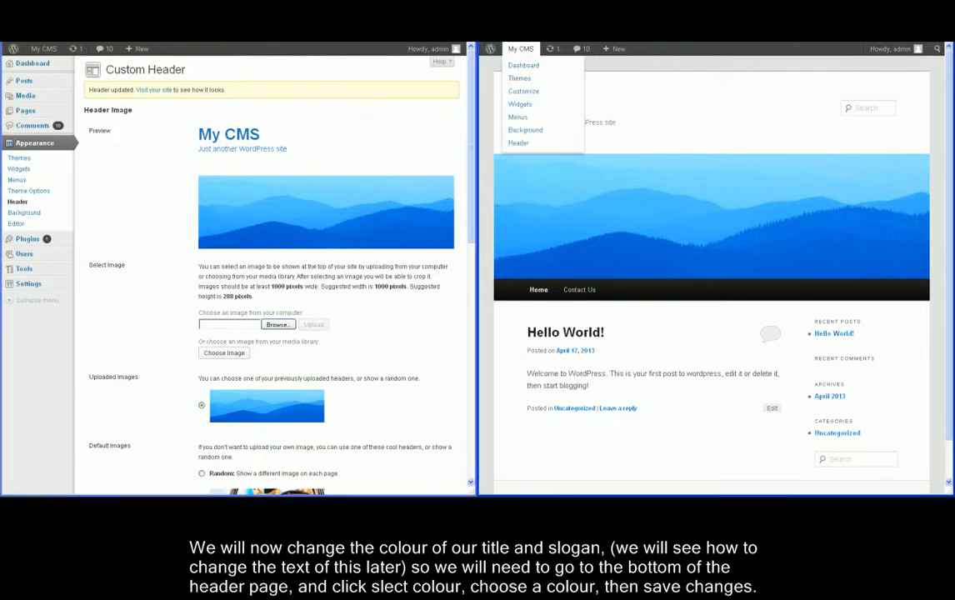
key(F5)
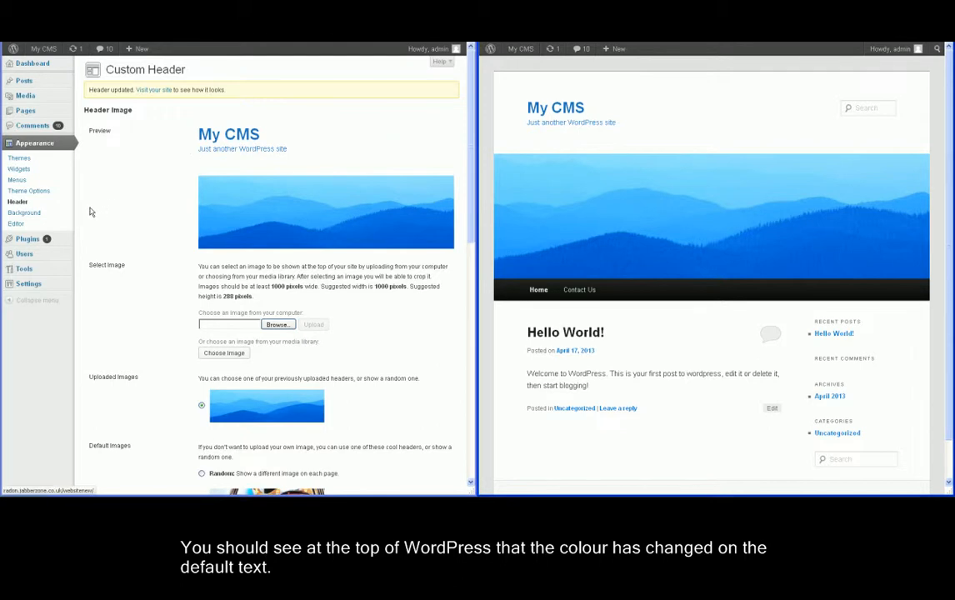
Set the site background colour to blue (#1f73c6), save it, and refresh the live site.
click(20, 213)
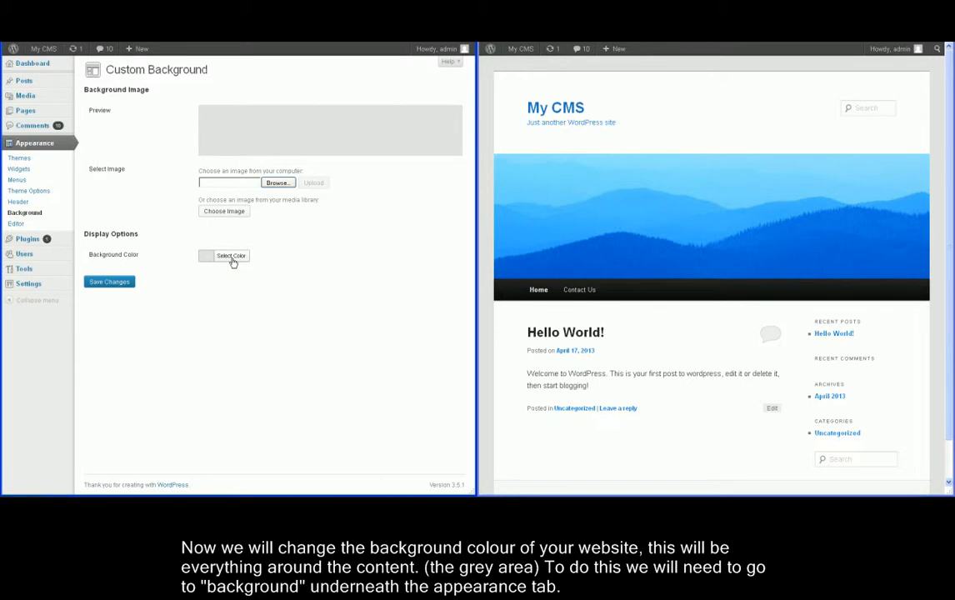
click(232, 259)
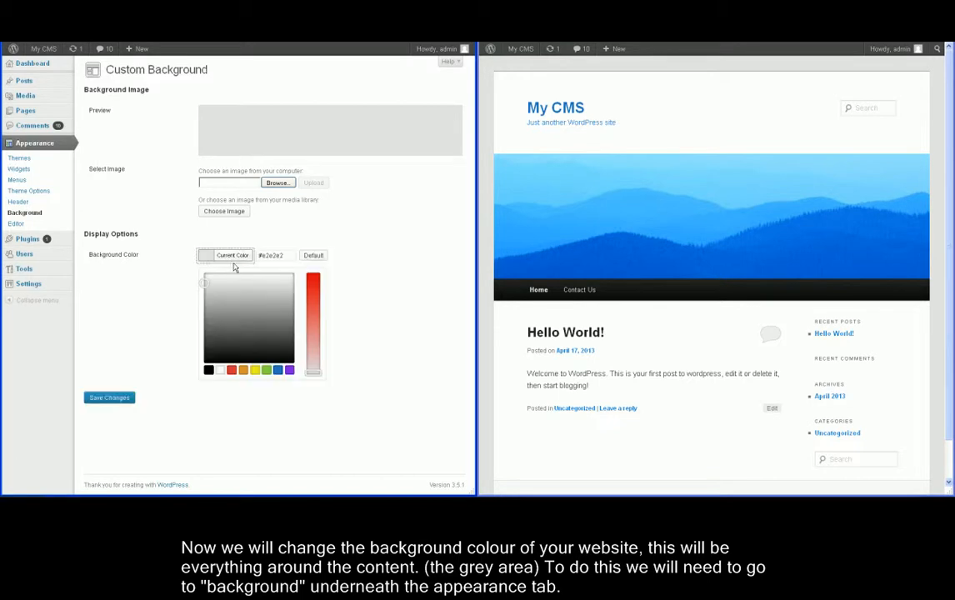
click(278, 371)
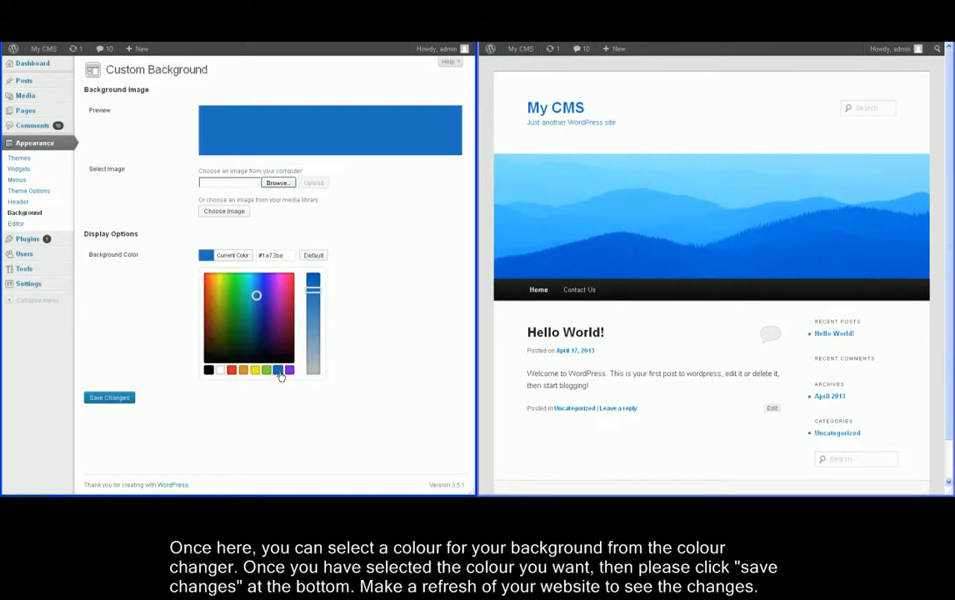
click(257, 294)
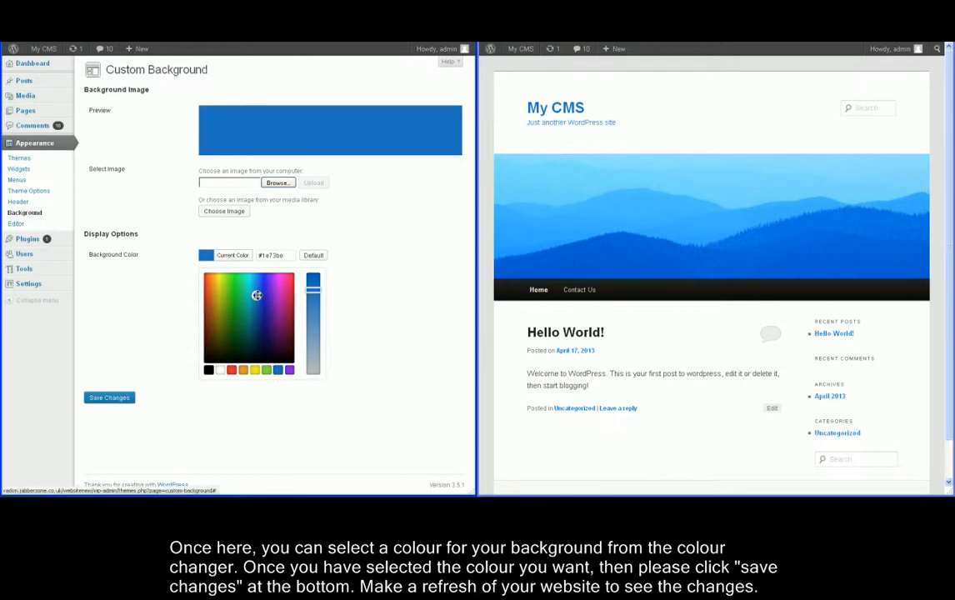
click(111, 397)
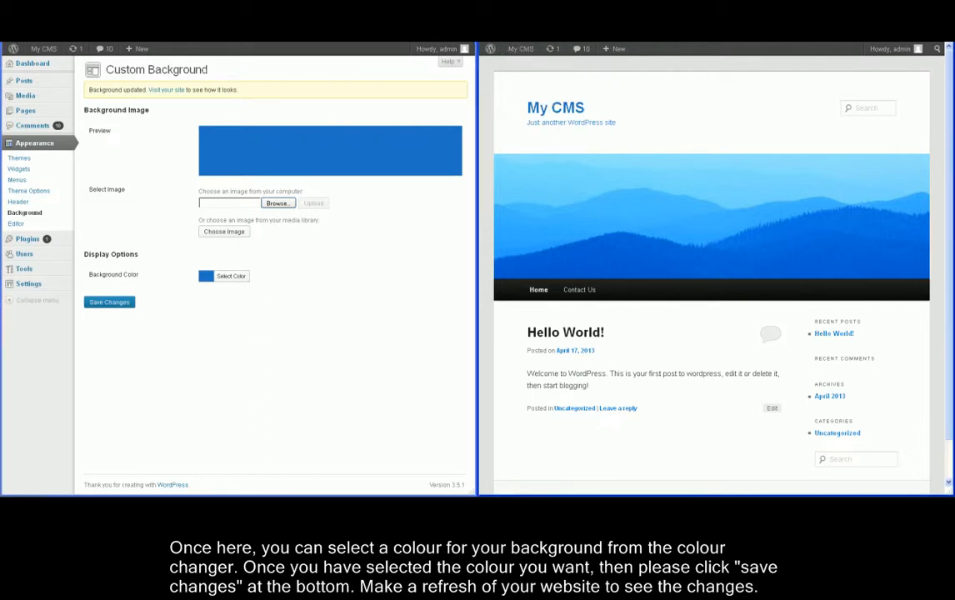
key(F5)
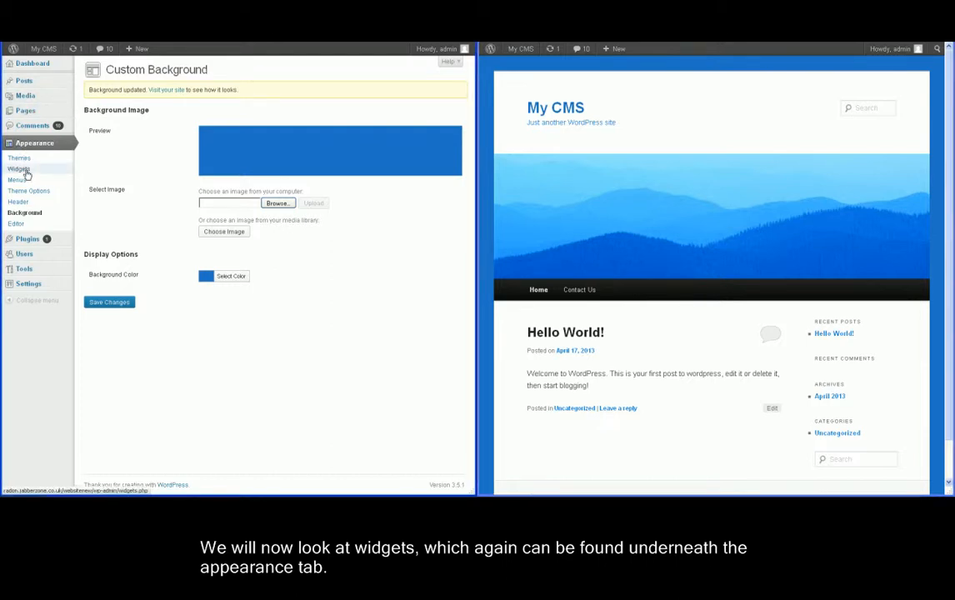
Remove Recent Posts, Recent Comments, Archives and Categories widgets from the Main Sidebar, then refresh the site.
click(26, 172)
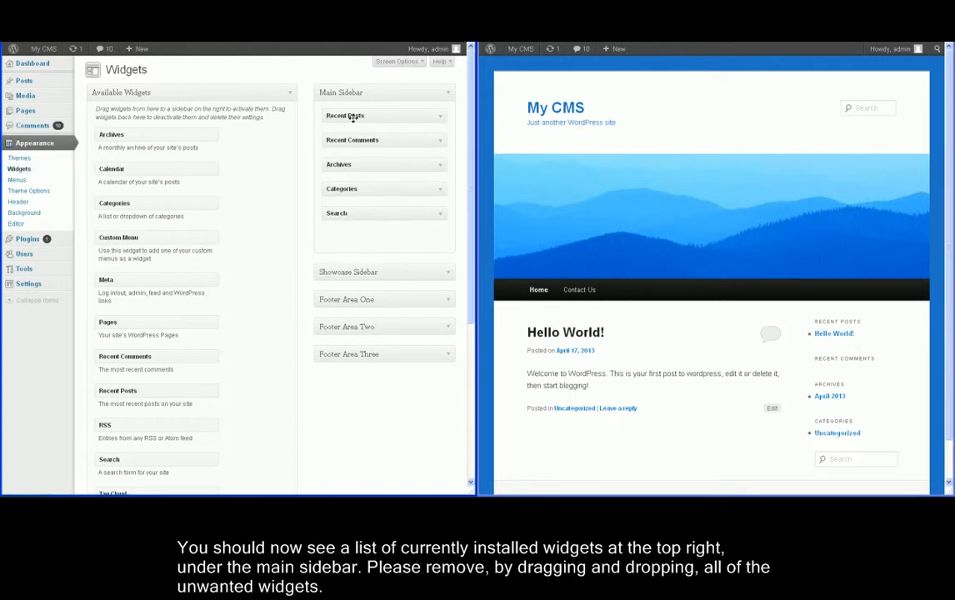
drag(221, 135, 166, 135)
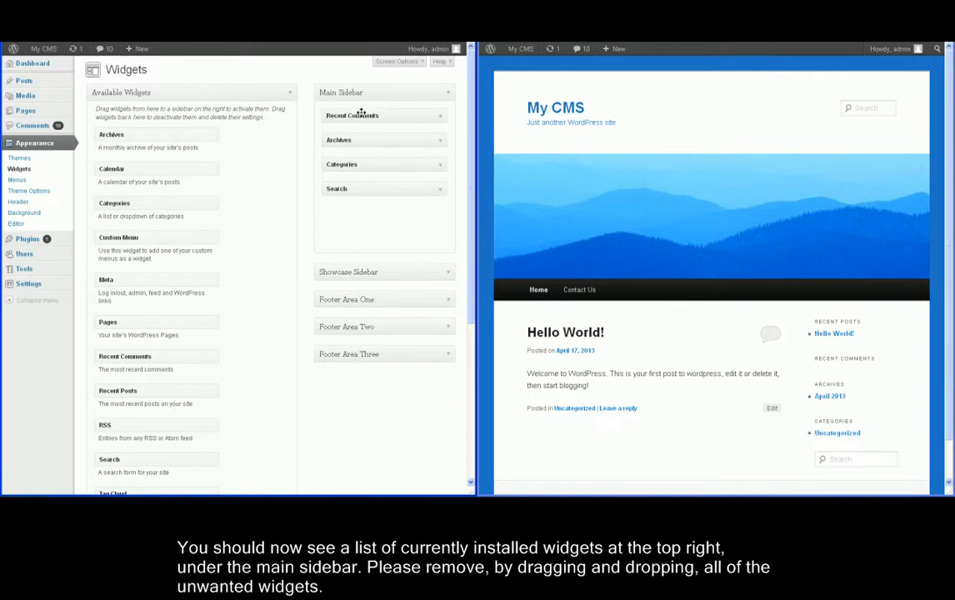
drag(338, 120, 197, 147)
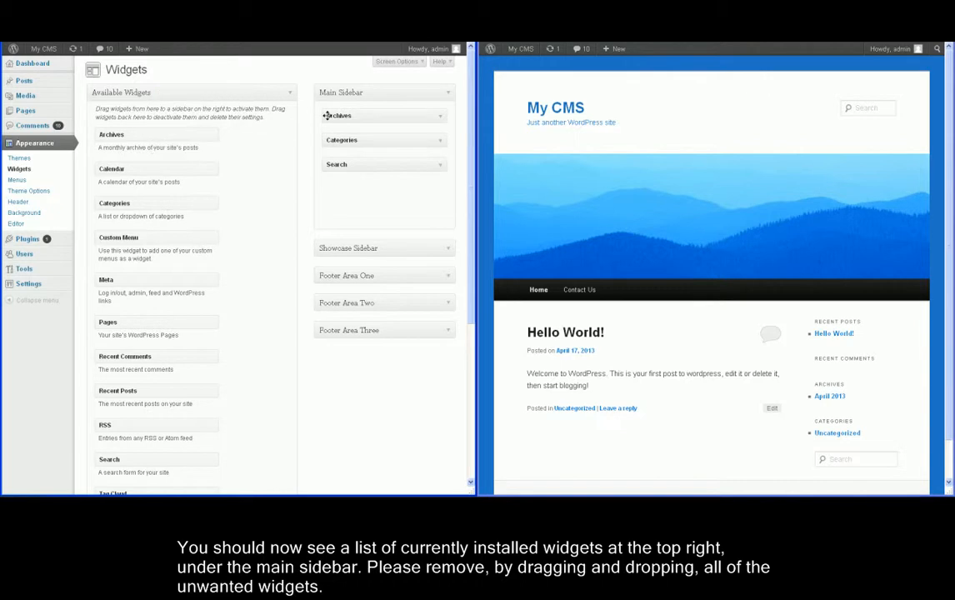
drag(353, 114, 176, 164)
drag(326, 126, 154, 189)
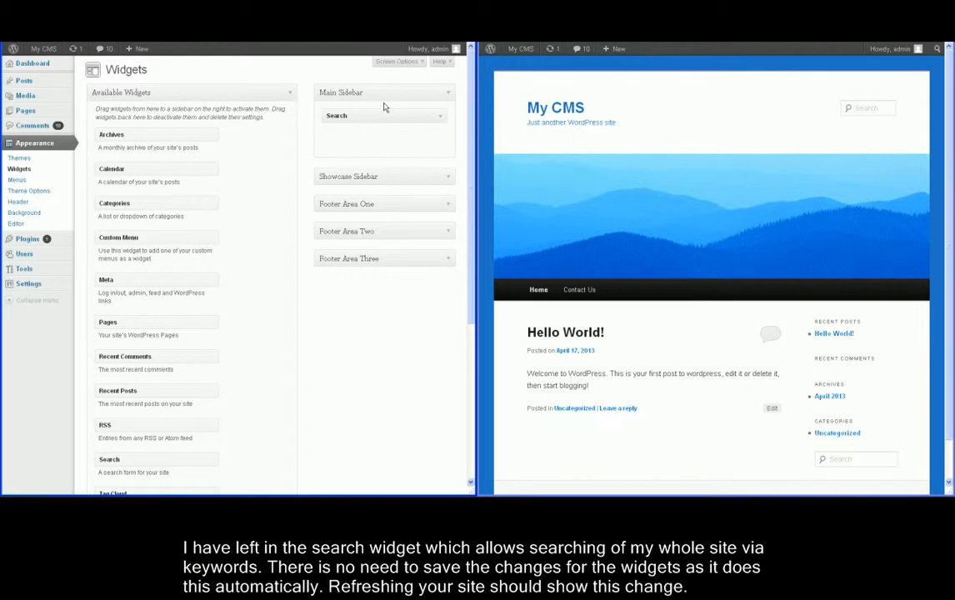
mouse_move(490, 48)
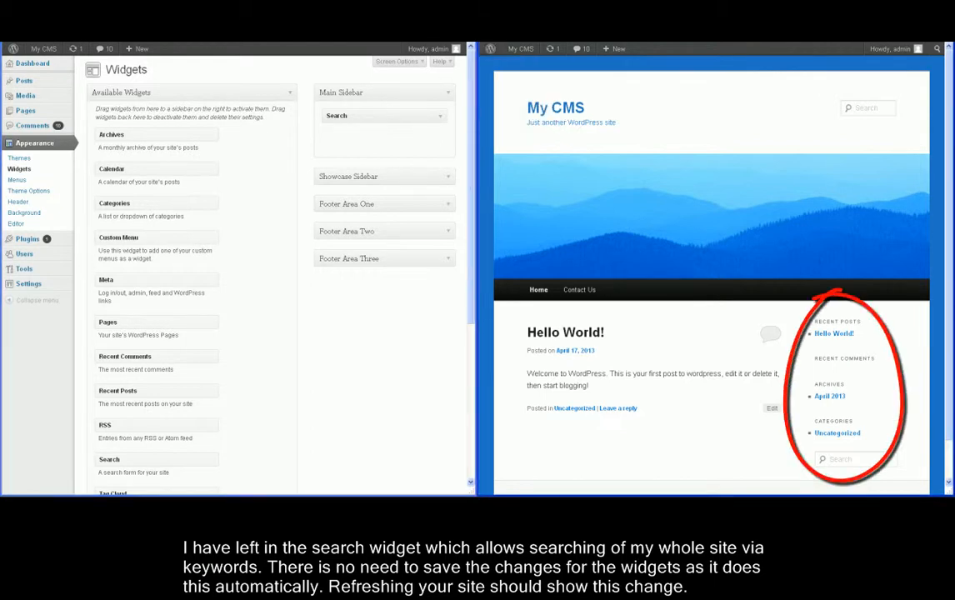
key(F5)
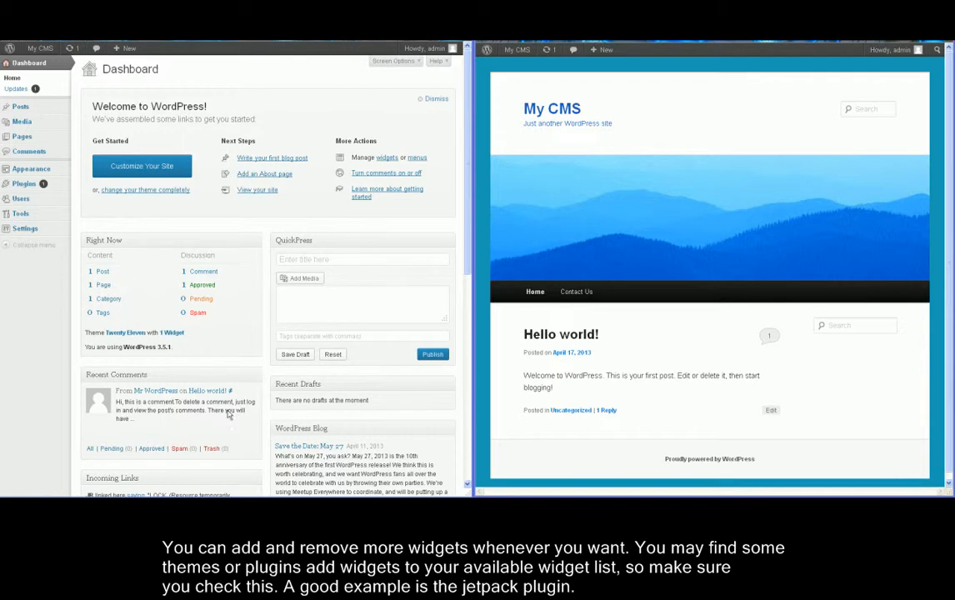
Go to the Pages list and start a new page.
click(28, 142)
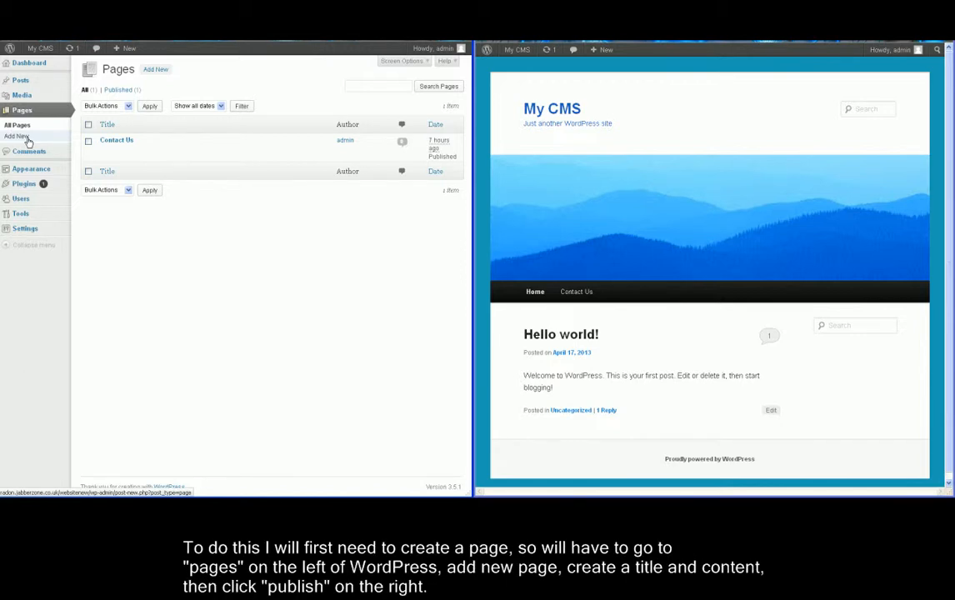
click(157, 70)
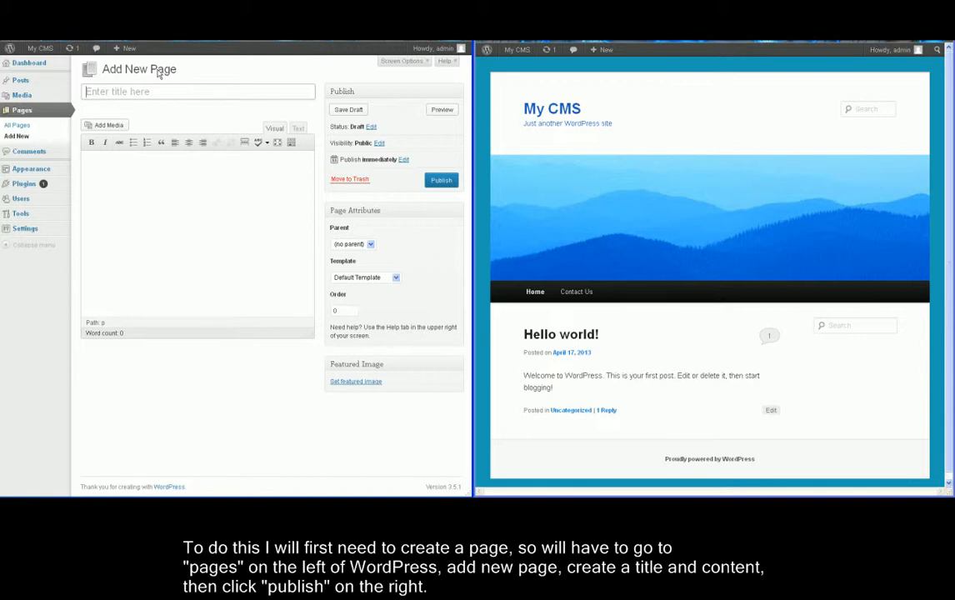
Publish 'Home Page' with the text 'Welcome to Freezone Internet's WordPress website!!'.
text(Home Page)
click(185, 177)
text(Welcome to Freezone Internet)
key(BackSpace)
text('s WordPress W)
key(BackSpace)
text(web)
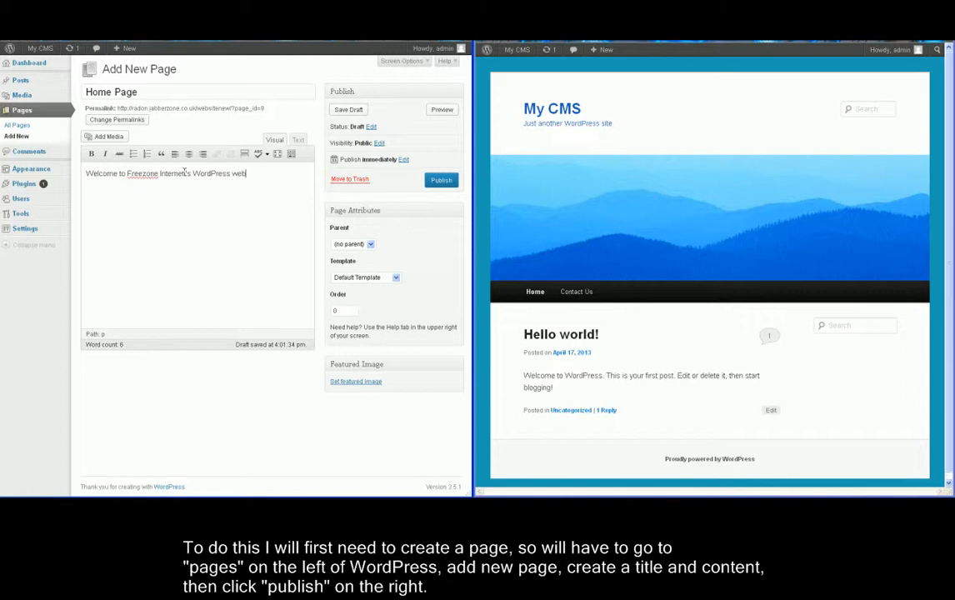
text(site!!)
click(438, 185)
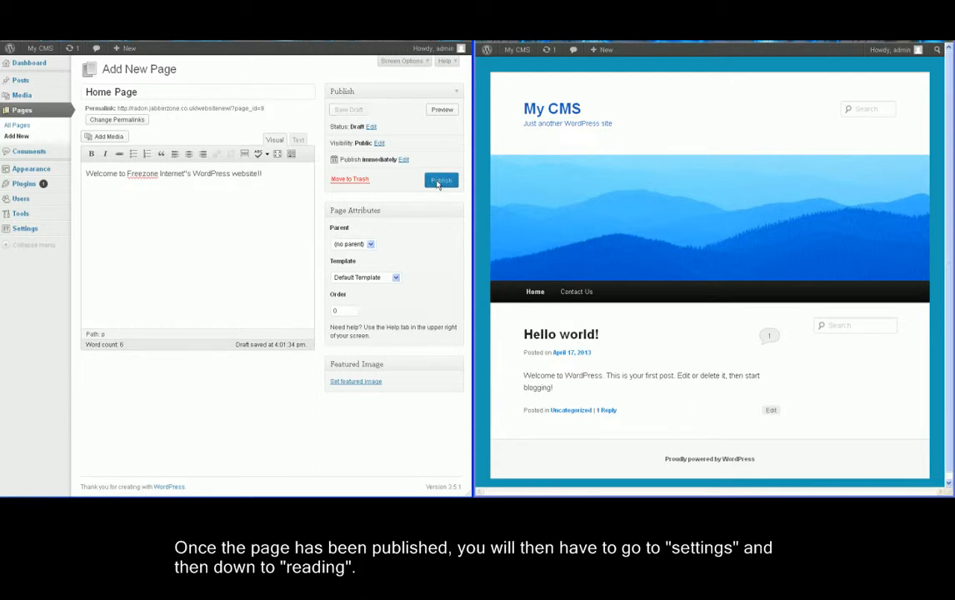
click(23, 231)
click(21, 241)
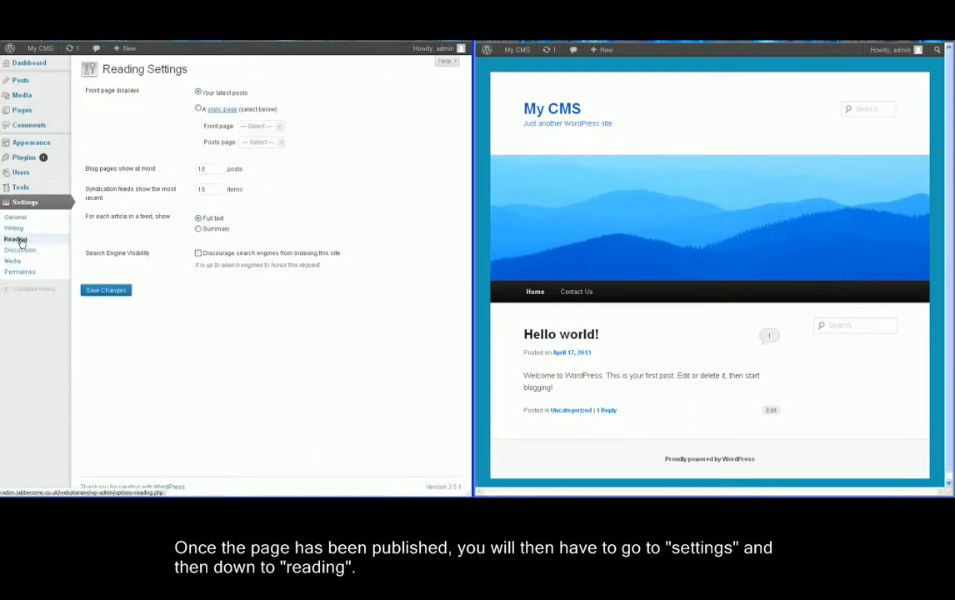
Set Home Page as the static front page, save, and refresh the live site.
click(199, 110)
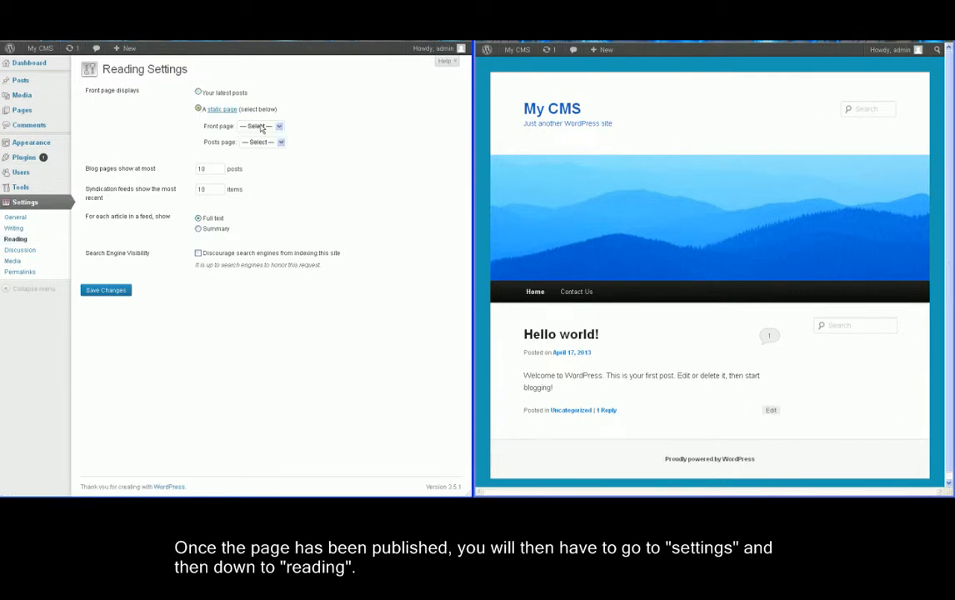
click(261, 127)
click(259, 153)
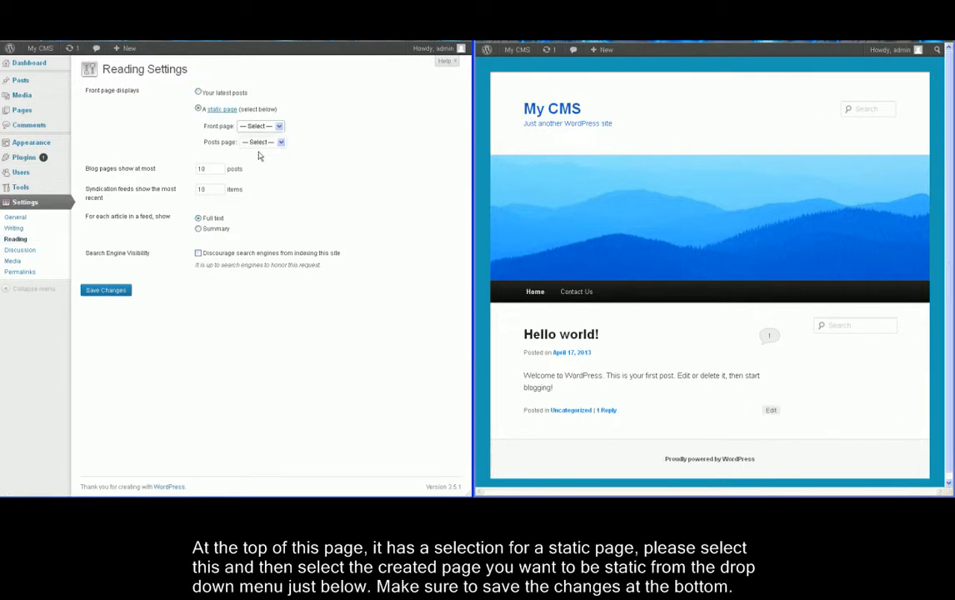
click(110, 291)
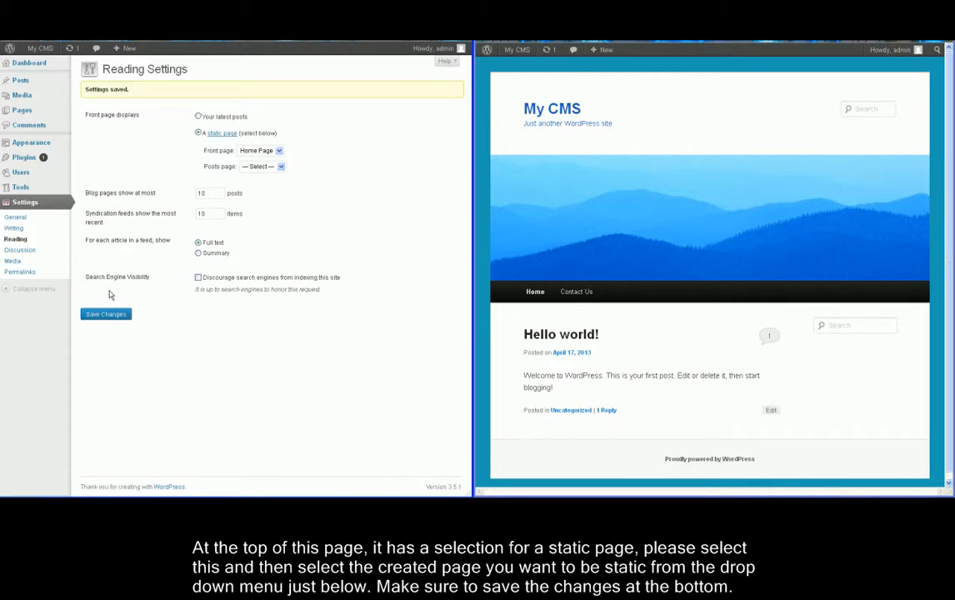
key(F5)
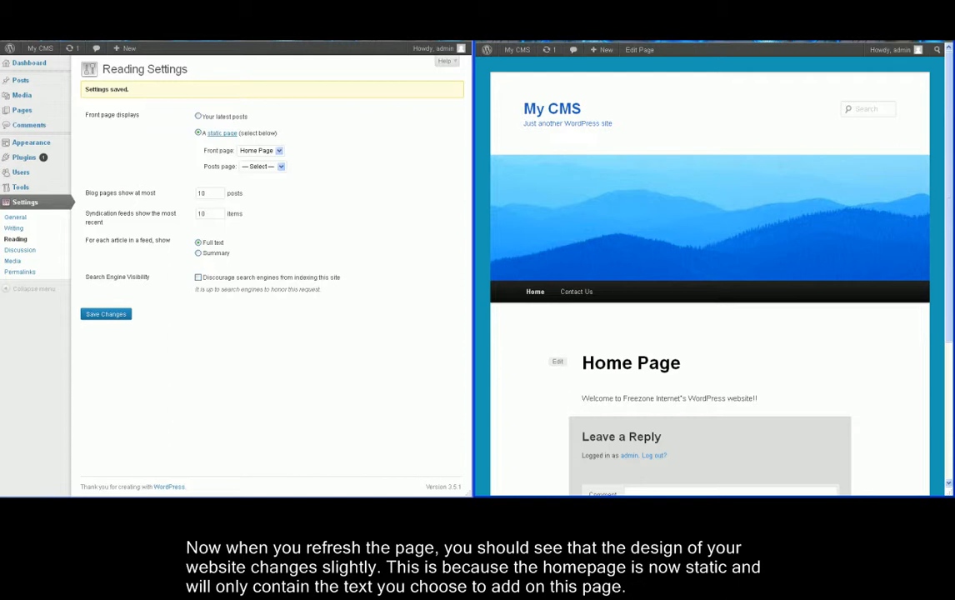
Check the Contact Us and Home pages on the live site, then open the admin Pages list.
mouse_move(516, 49)
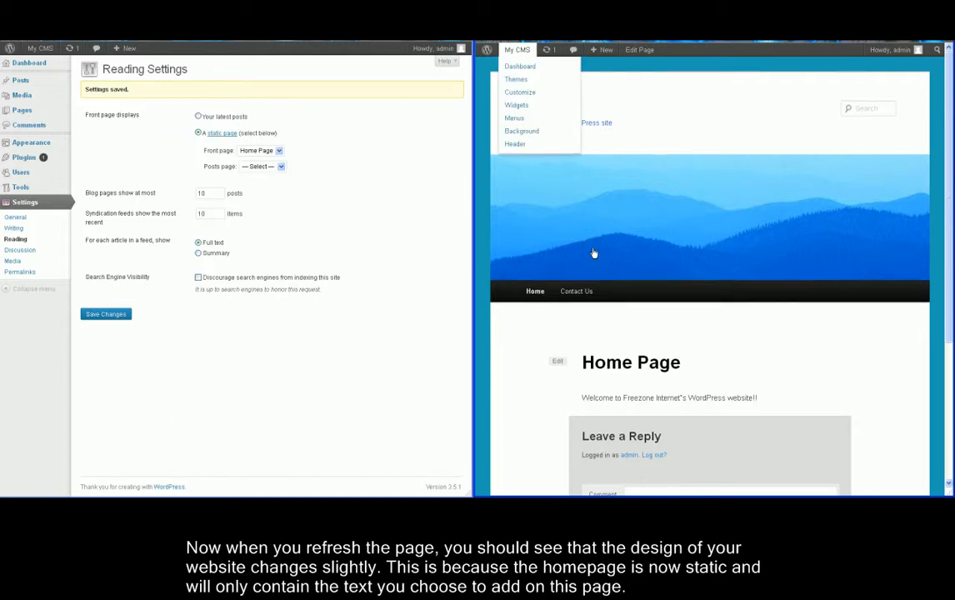
scroll(595, 251, down, 1)
scroll(610, 239, down, 2)
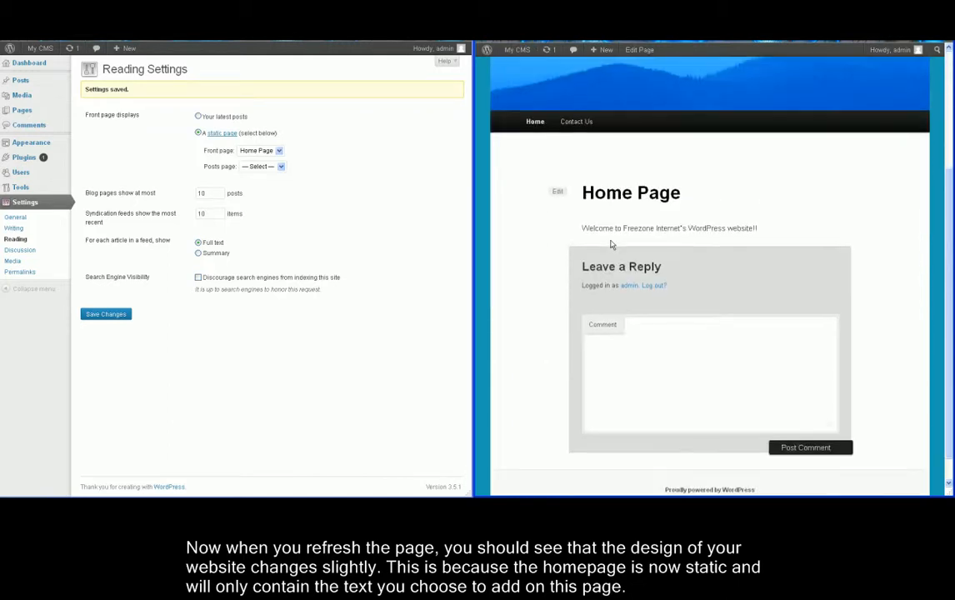
scroll(610, 242, up, 1)
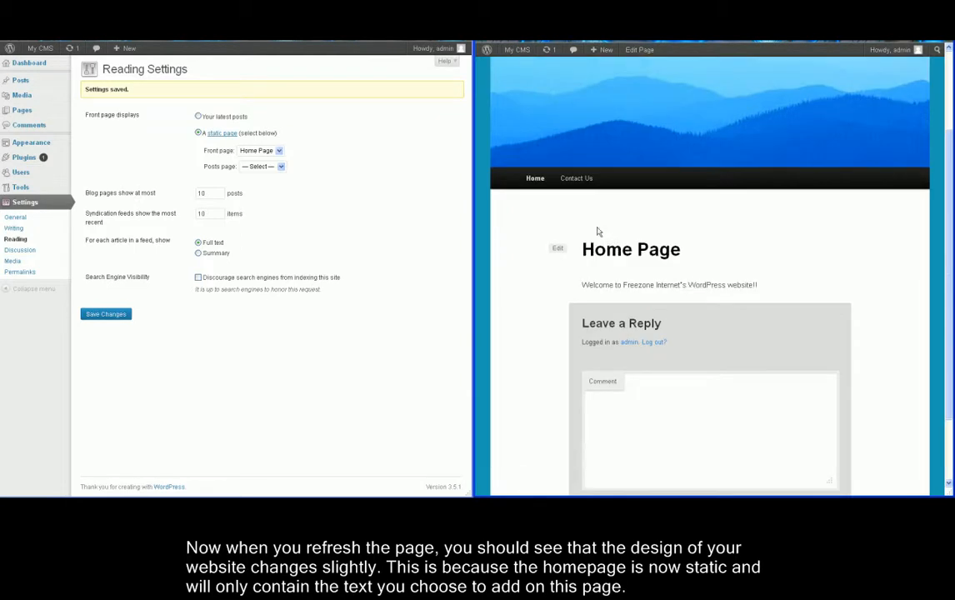
click(582, 191)
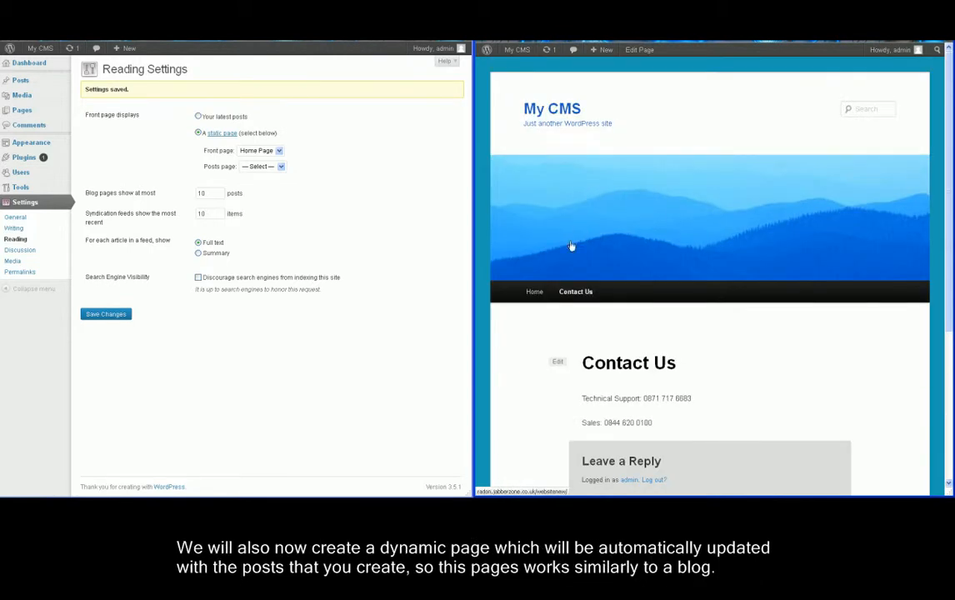
click(537, 297)
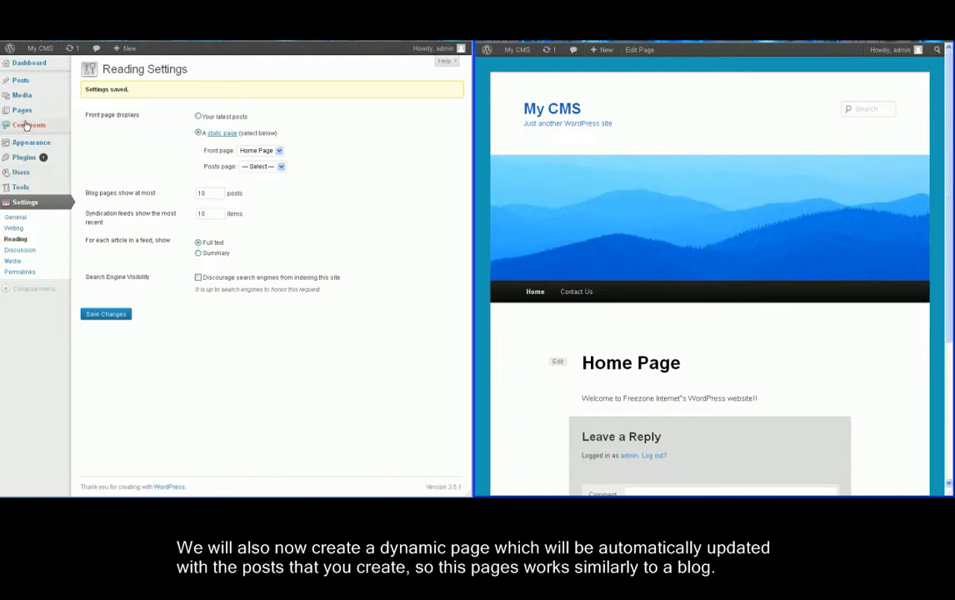
mouse_move(25, 117)
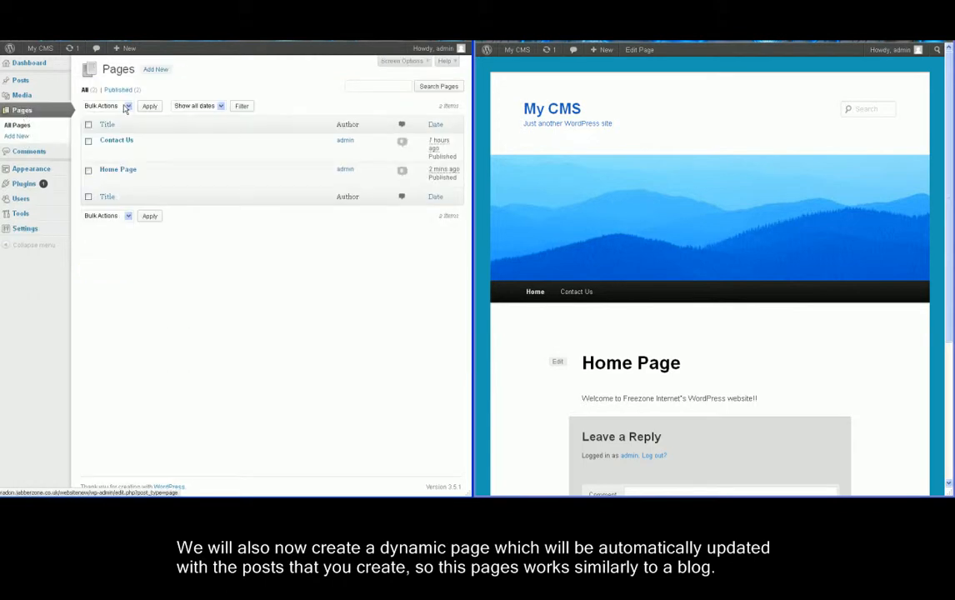
Publish a 'Whats New?' page reading 'Whats been happening in the last few weeks at the company?'.
click(155, 71)
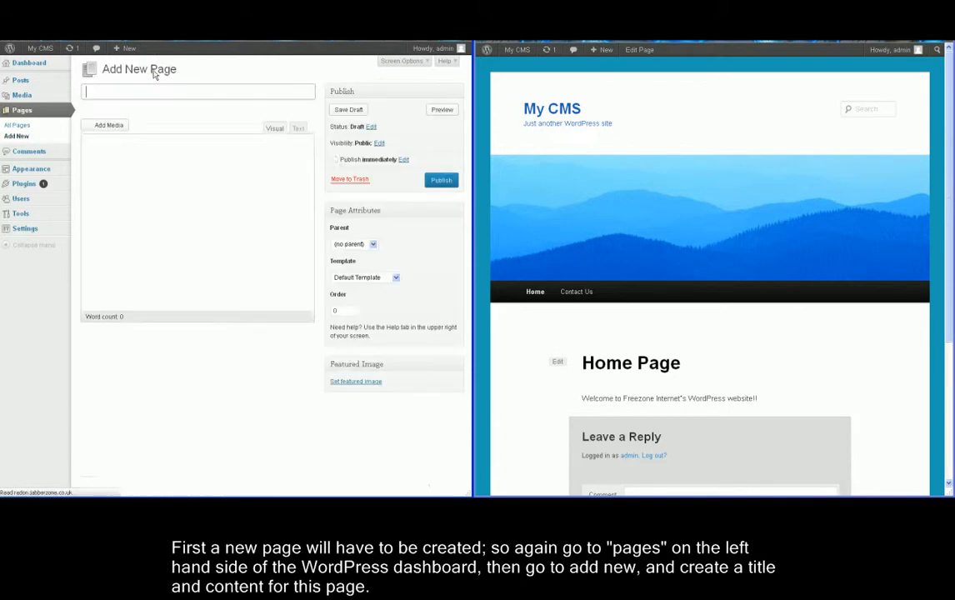
text(Wha)
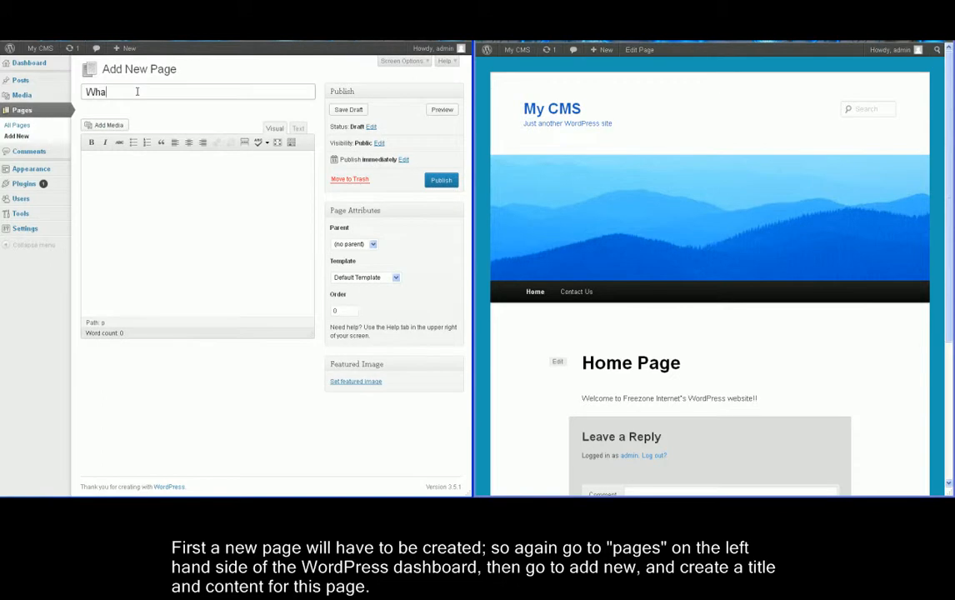
text(ts New?)
click(170, 184)
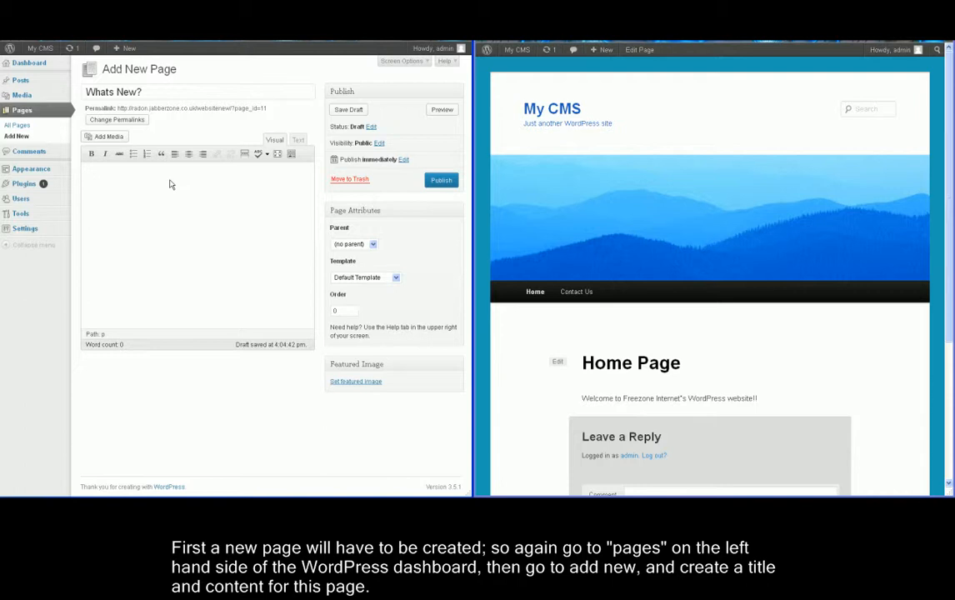
text(E)
key(BackSpace)
text(Whats been happening in the last few weeks at the comp)
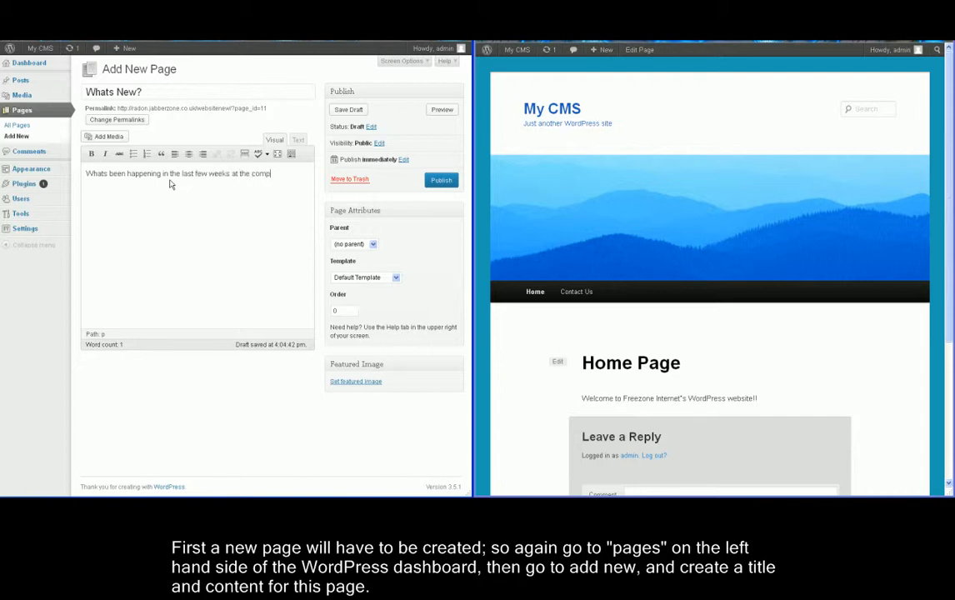
text(any? dont know?)
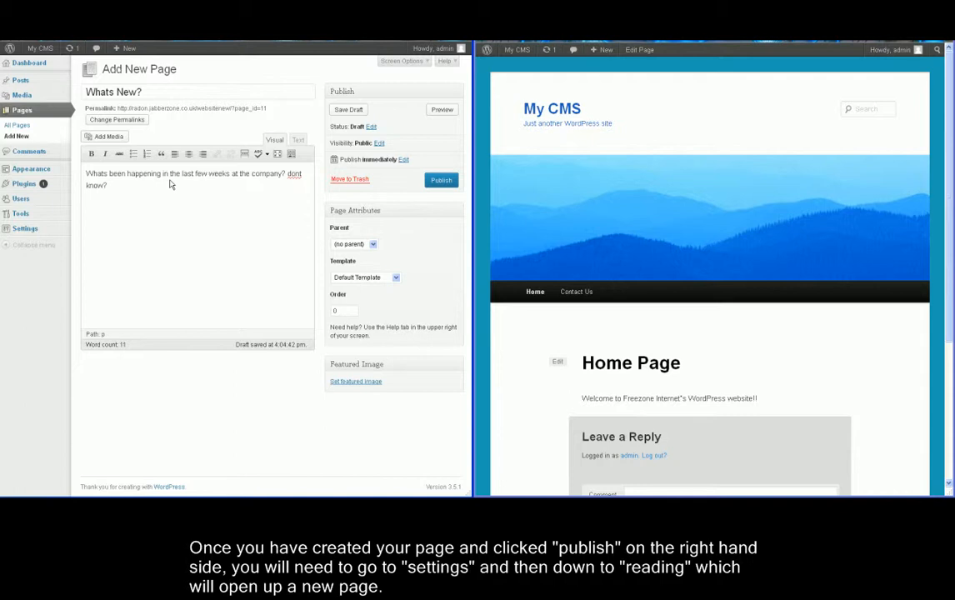
key(BackSpace)
key(BackSpace)
key(BackSpace)
key(BackSpace)
key(BackSpace)
key(BackSpace)
key(BackSpace)
key(BackSpace)
key(BackSpace)
key(BackSpace)
click(441, 181)
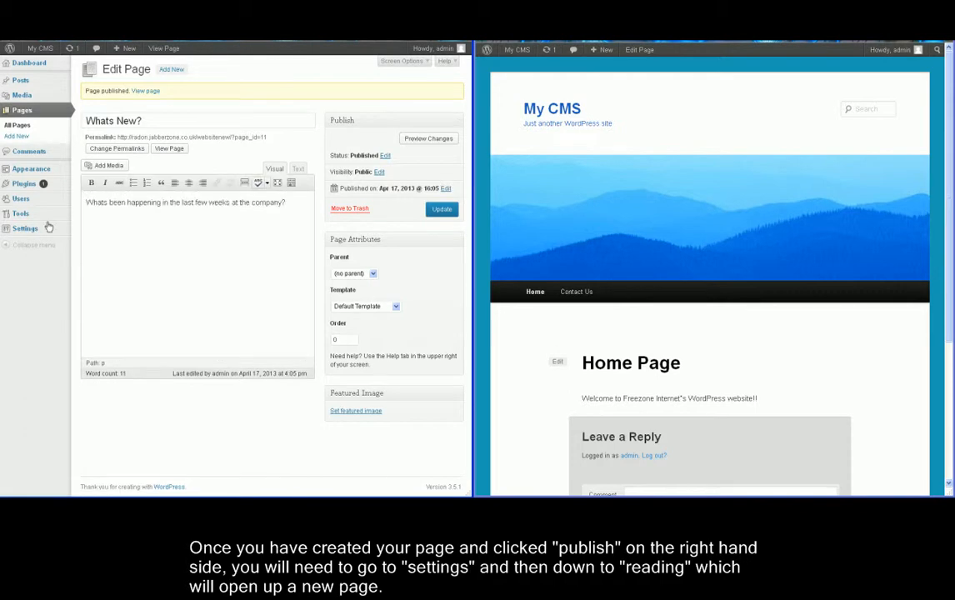
In Reading Settings, choose 'Whats New?' as the posts page and save.
mouse_move(25, 230)
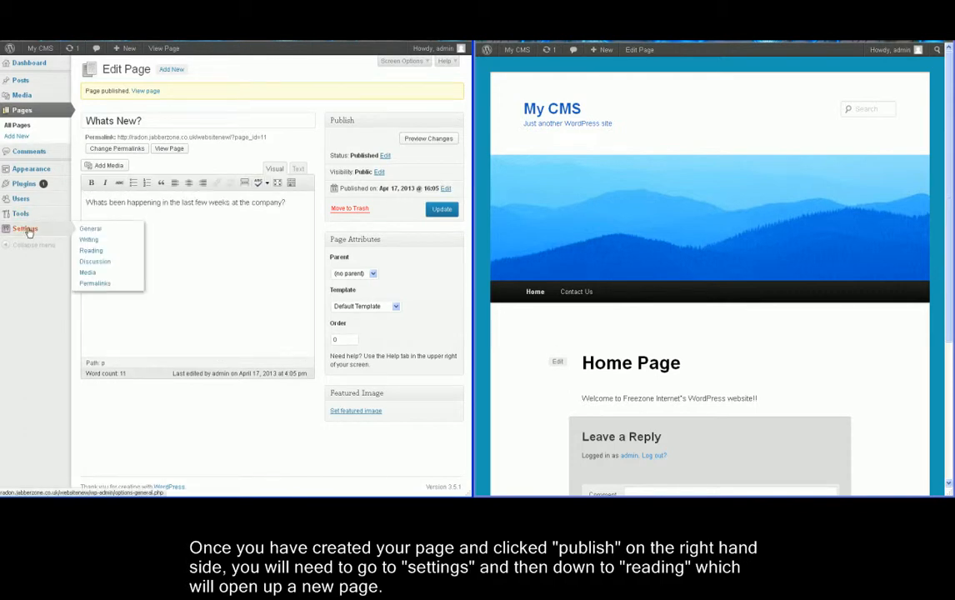
click(87, 250)
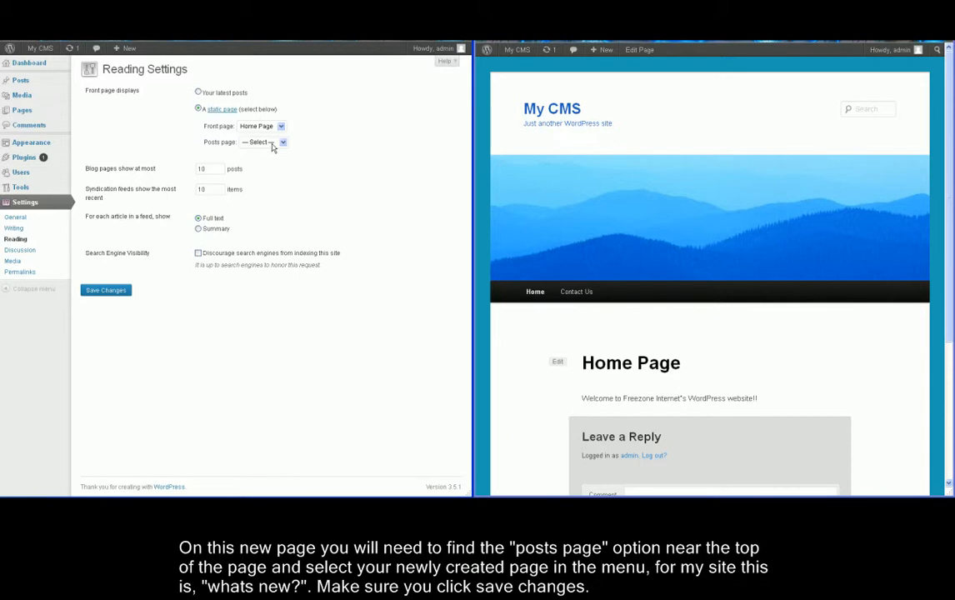
click(273, 148)
click(260, 178)
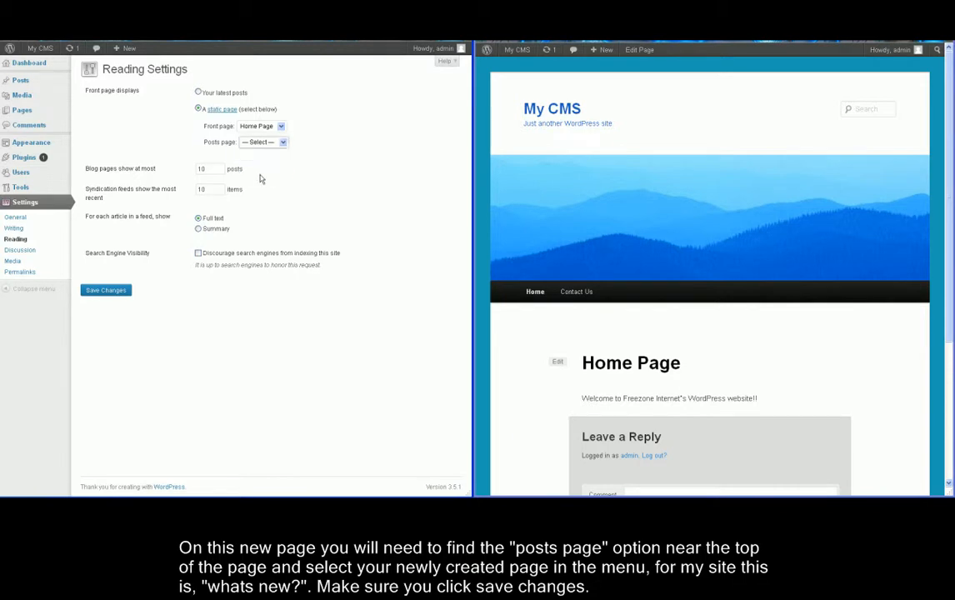
click(100, 295)
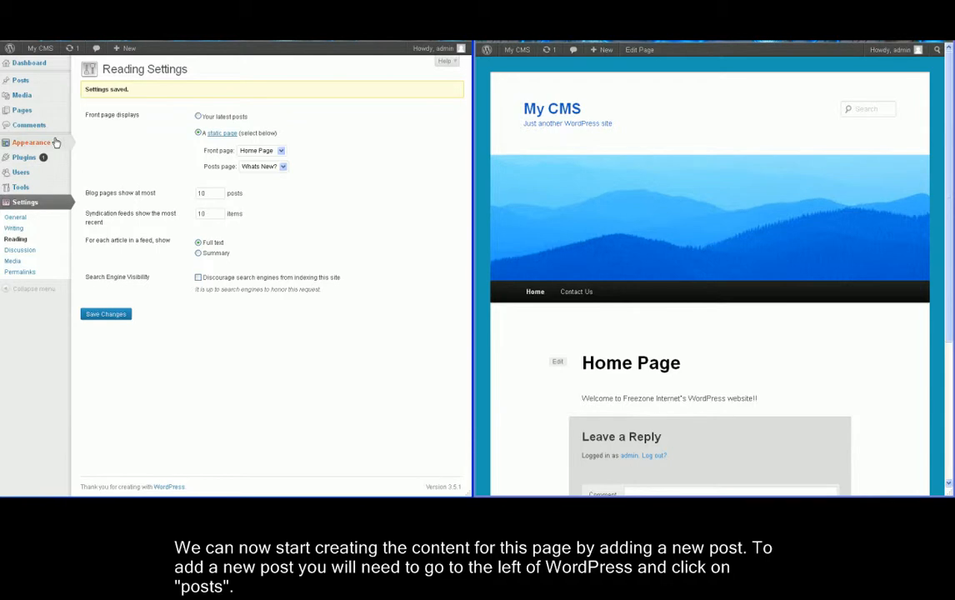
Open the Hello world post for editing from the Posts list.
mouse_move(55, 143)
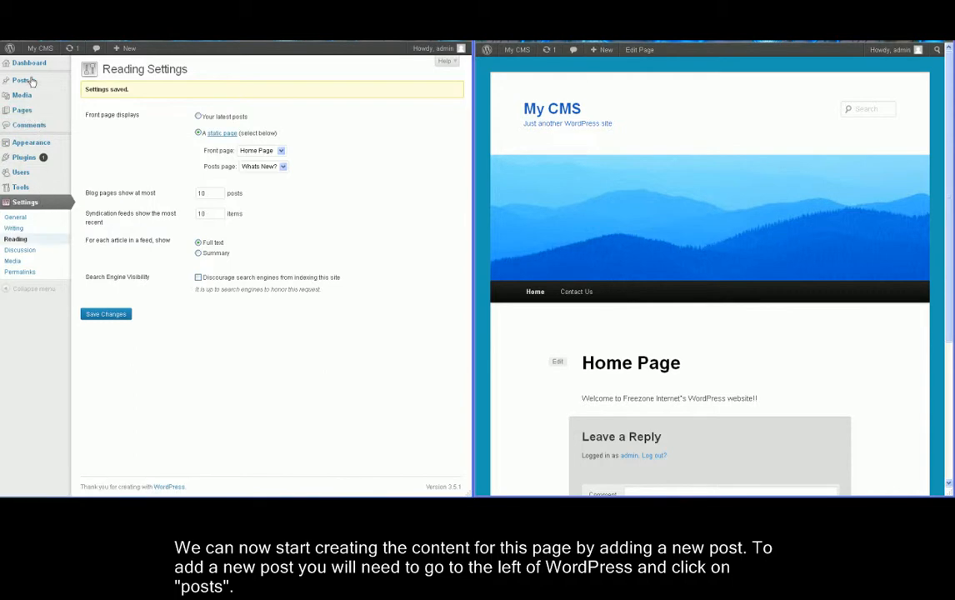
mouse_move(25, 80)
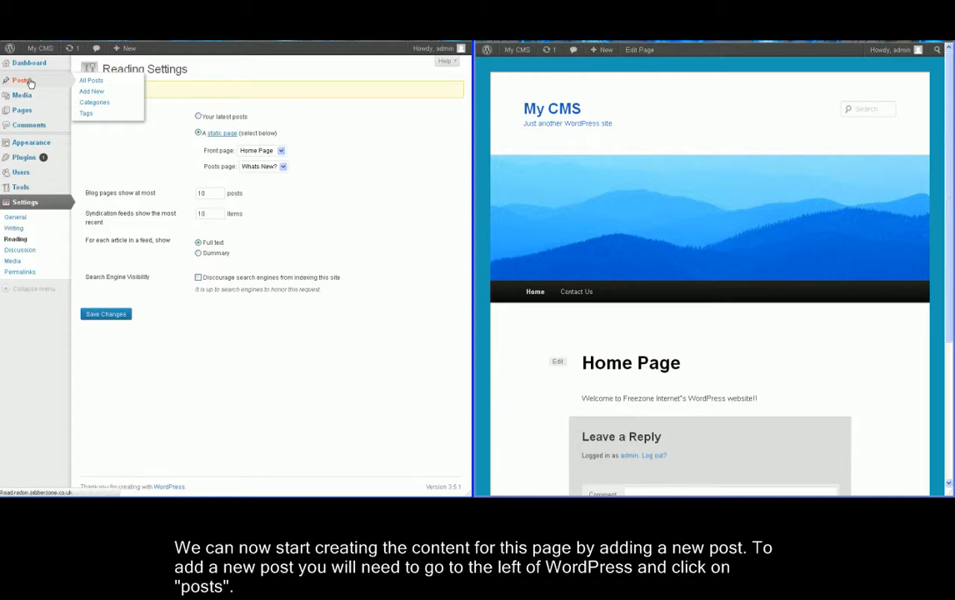
click(30, 83)
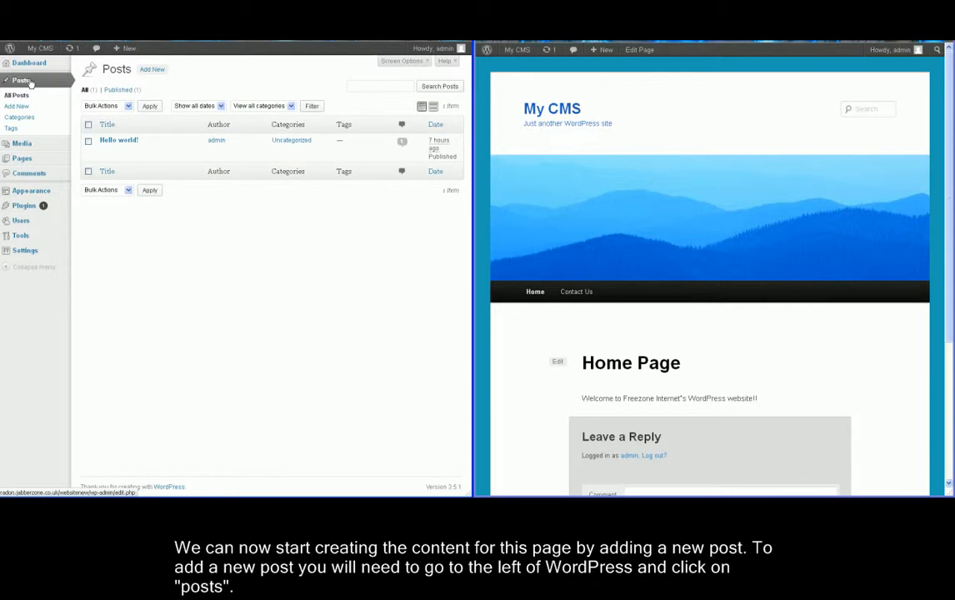
click(105, 150)
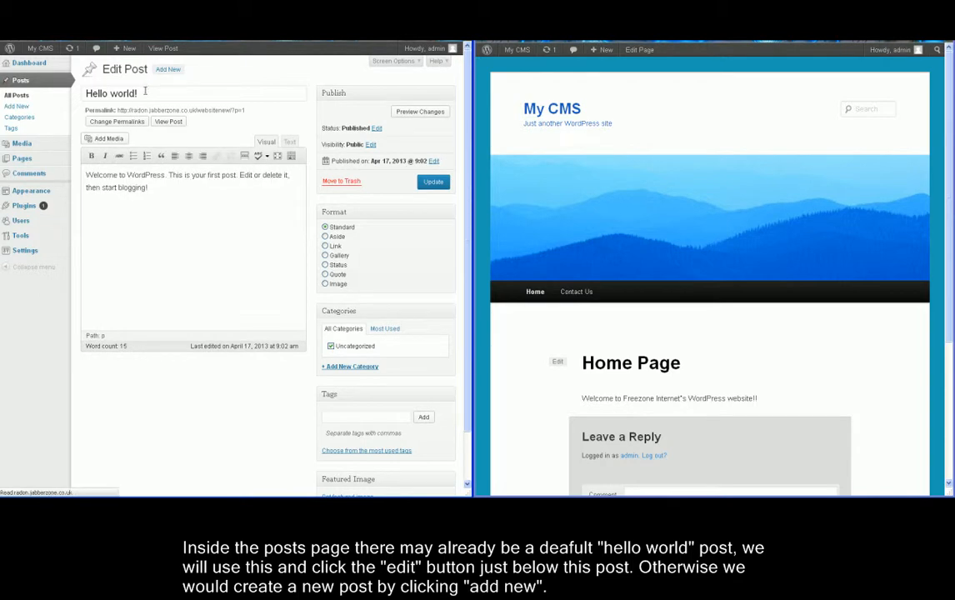
Retitle the post 'Freezones Change of Control Panel!'.
drag(140, 93, 90, 93)
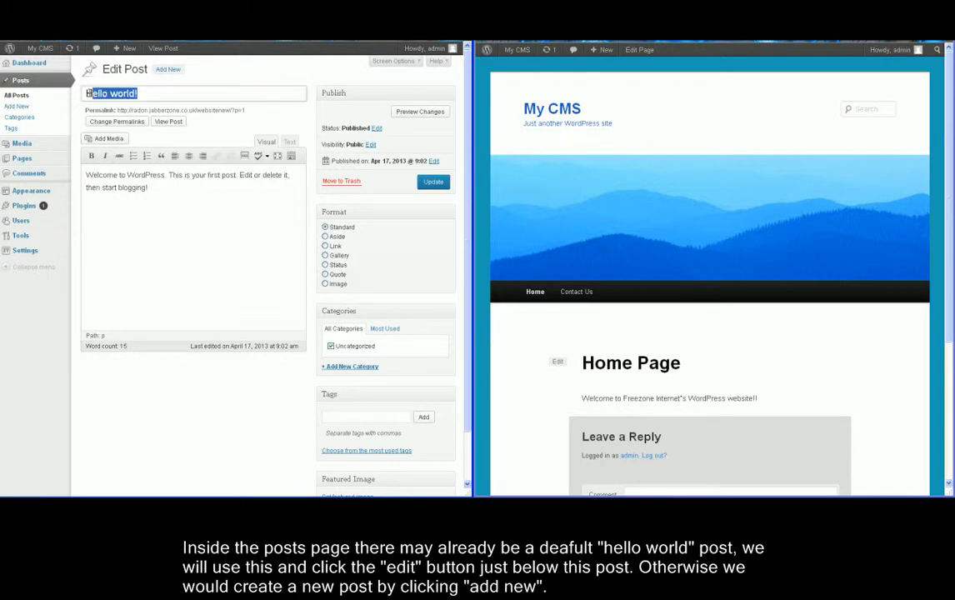
key(BackSpace)
key(BackSpace)
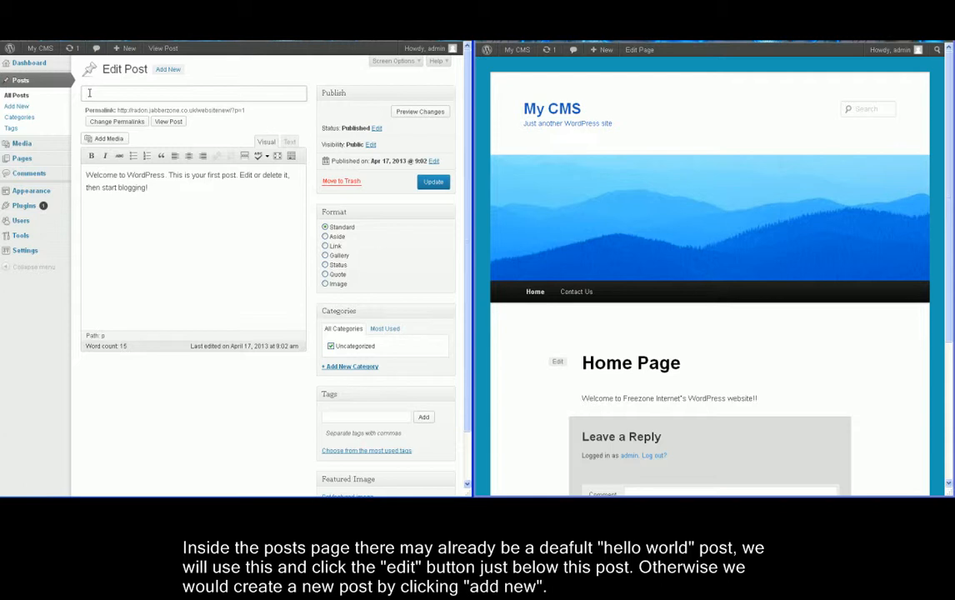
click(89, 94)
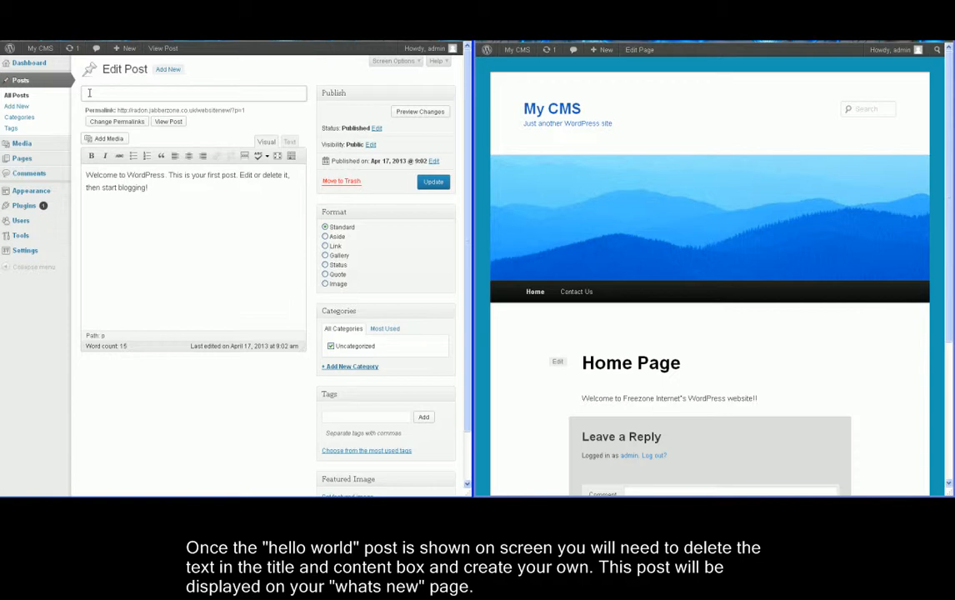
text(freezones CHA)
key(BackSpace)
key(BackSpace)
text(hange of Control Panel!)
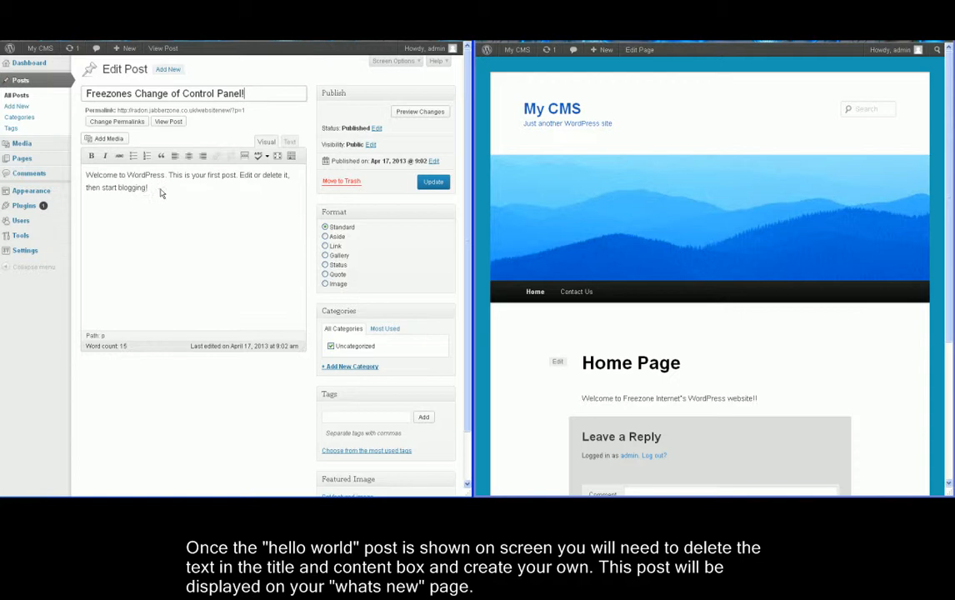
Replace the body with the Plesk 8 to Plesk 11 move announcement and update the post.
drag(162, 193, 86, 174)
text(We are moving from P)
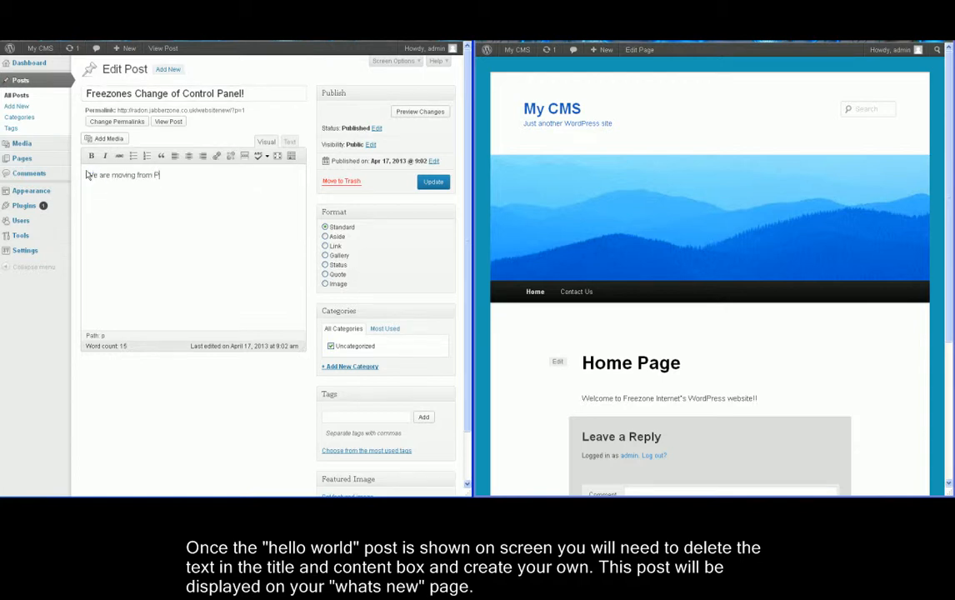
text(lesk 8 to Plesk 11 in the coming weeks and )
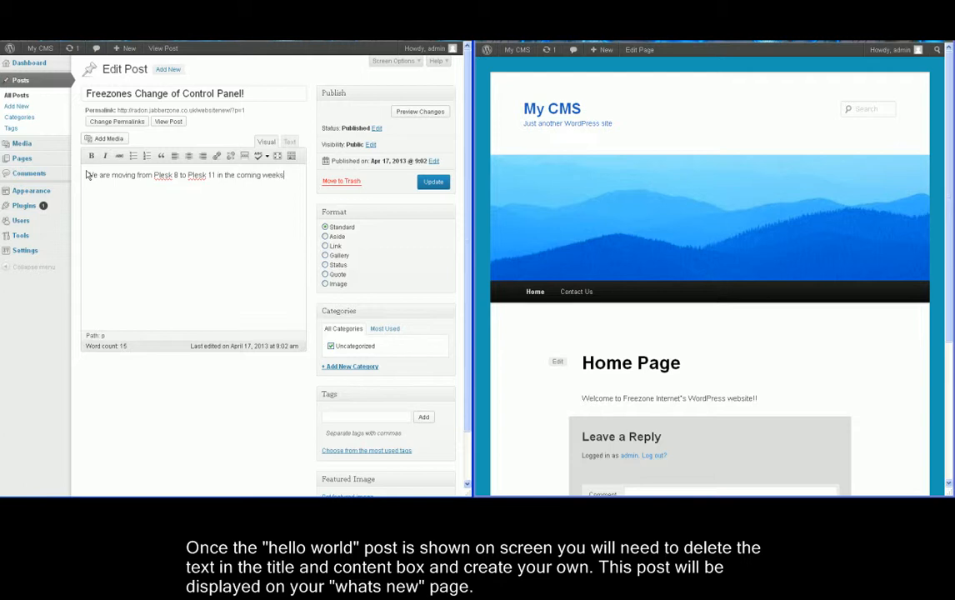
text(you will all)
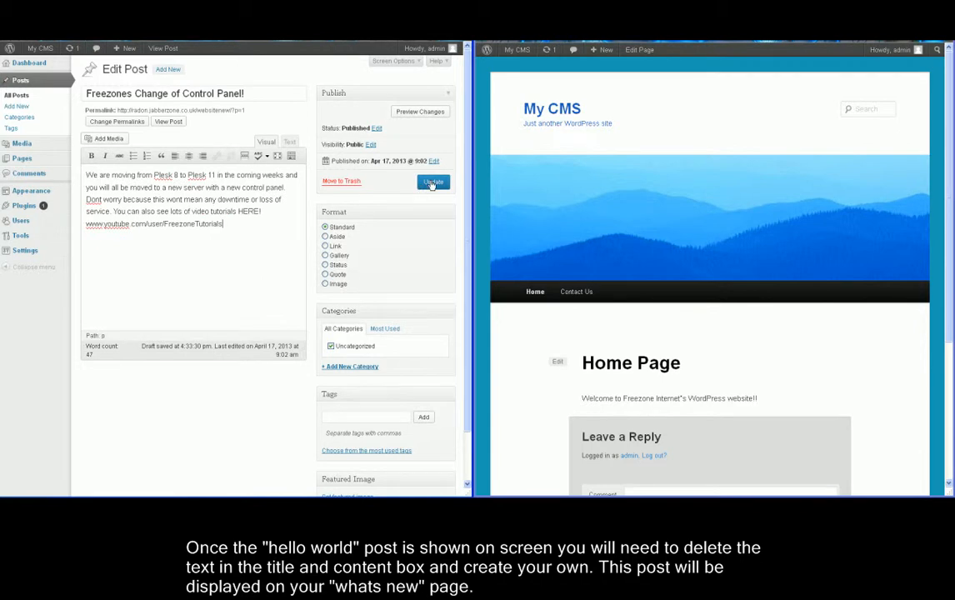
click(432, 185)
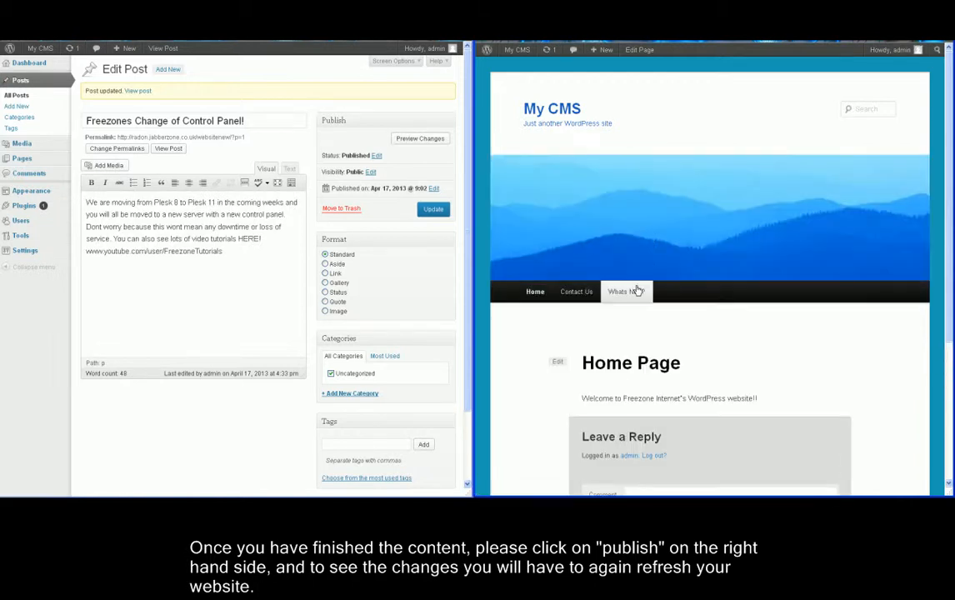
Check the Freezones post on the live Whats New? page, then return to the admin Posts list.
click(634, 297)
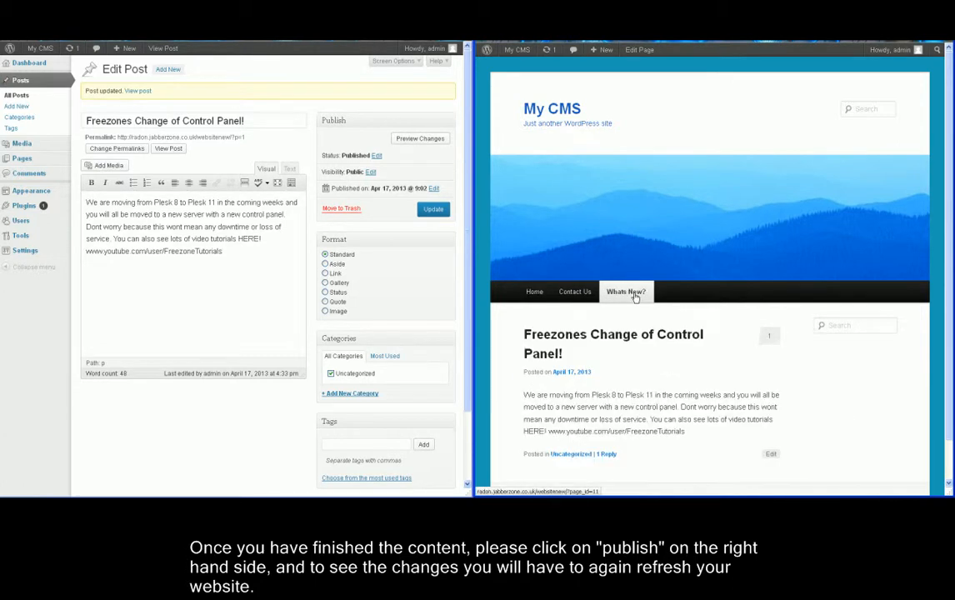
scroll(635, 296, down, 1)
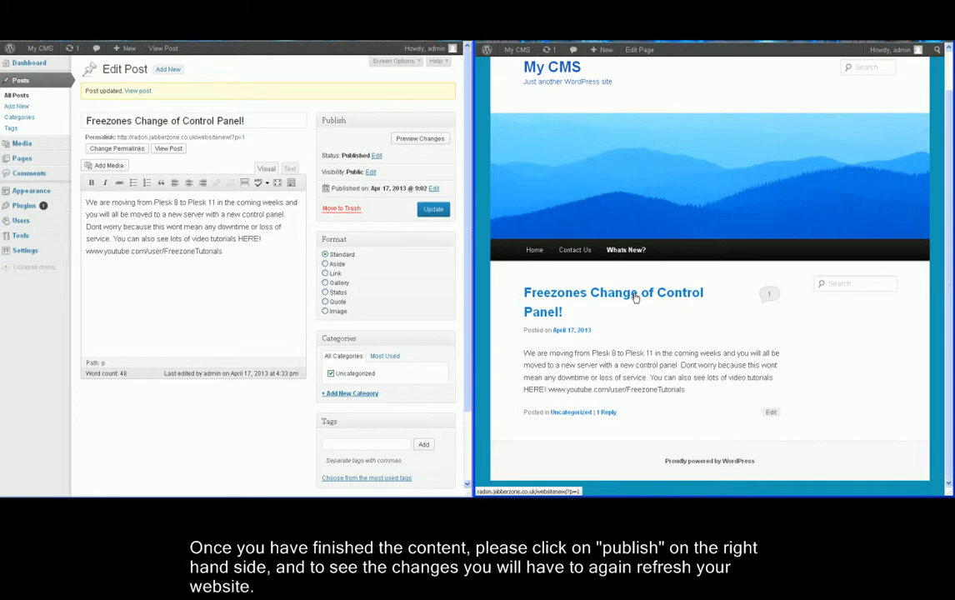
click(30, 84)
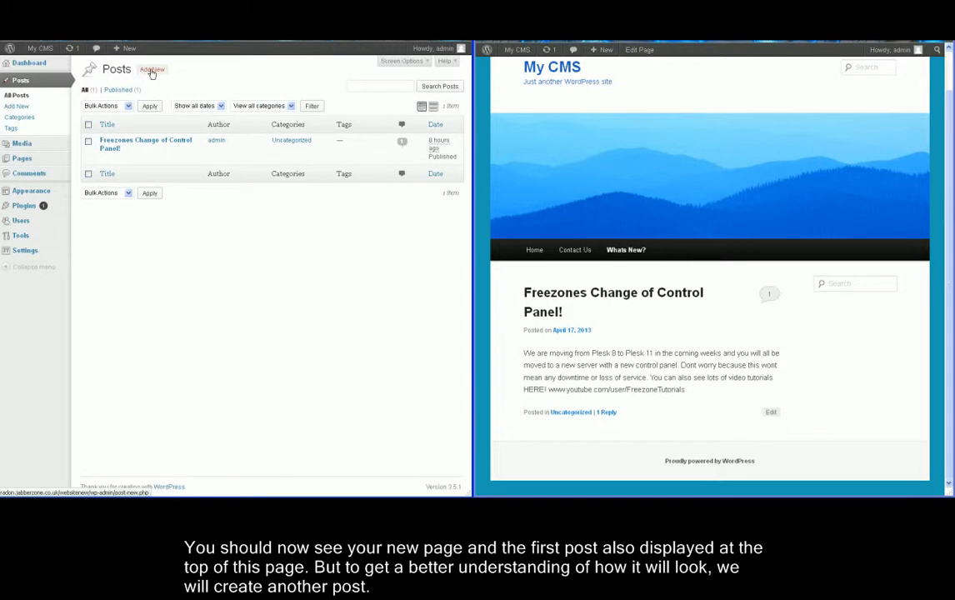
Publish a new post '6 New servers' saying Freezone bought 6 servers to aid the control panel change.
click(152, 71)
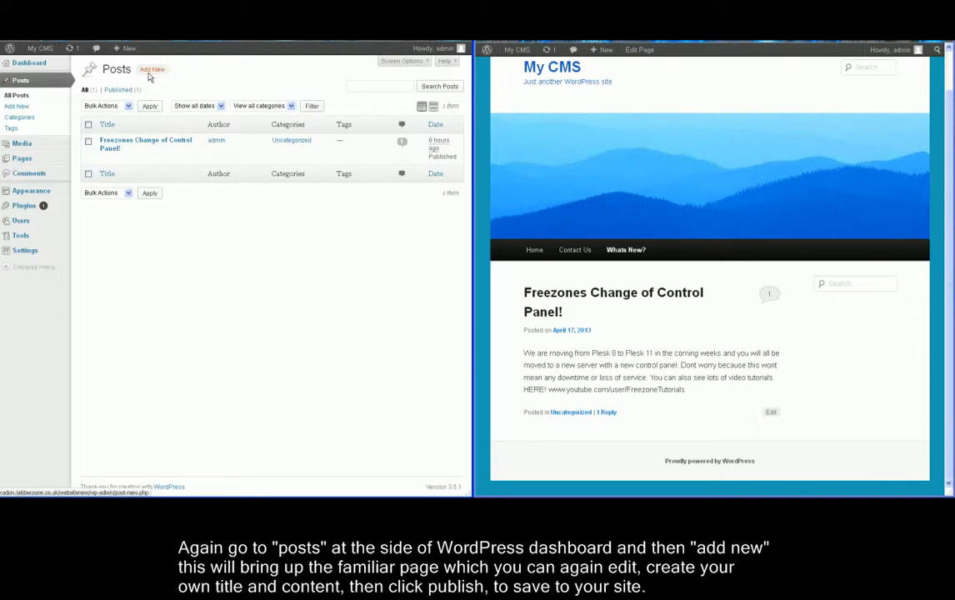
click(151, 72)
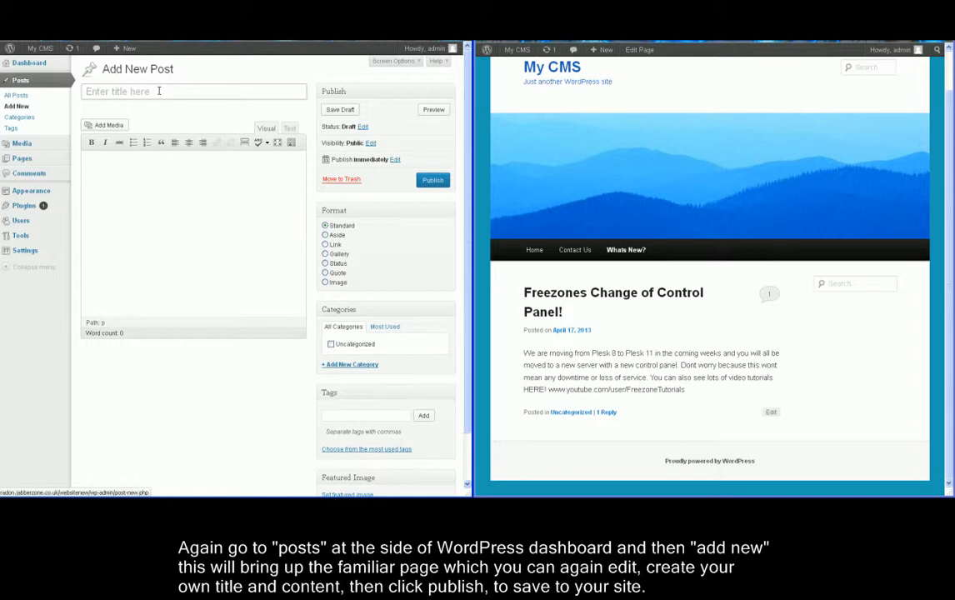
click(159, 91)
text(6 New servers)
click(165, 173)
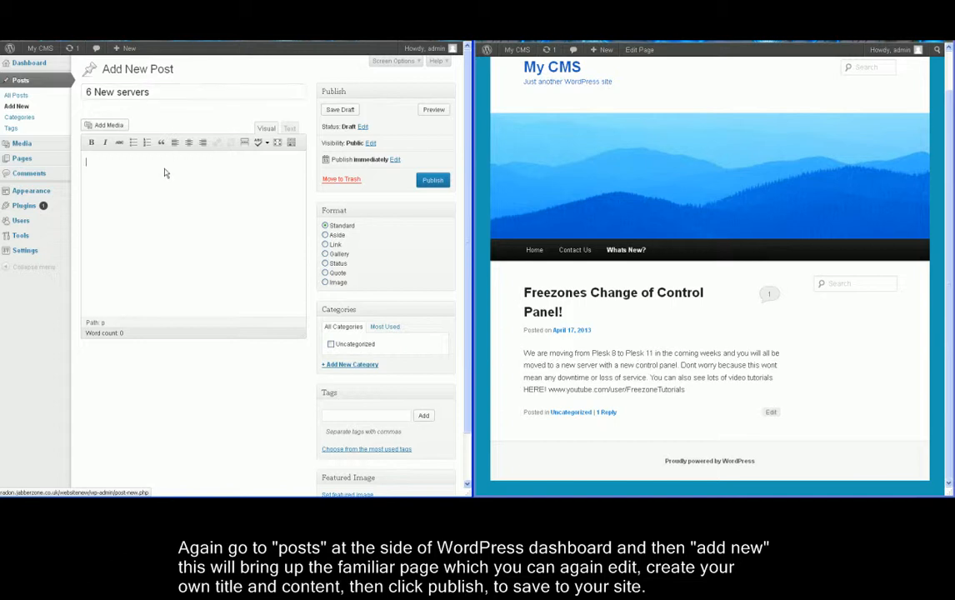
text(Today Fr)
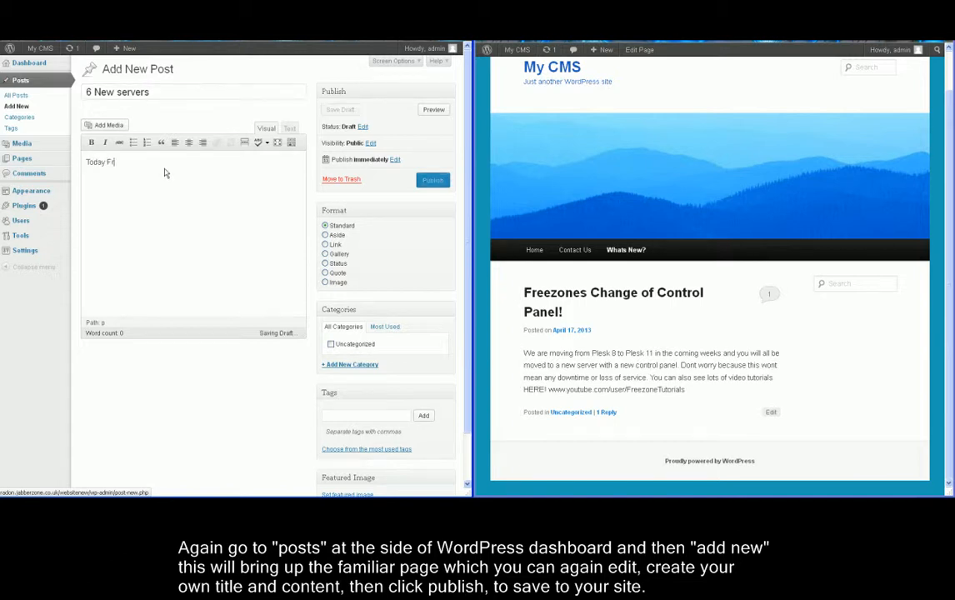
text(eezone has purchased 6 new servers to aid in the change of control panel)
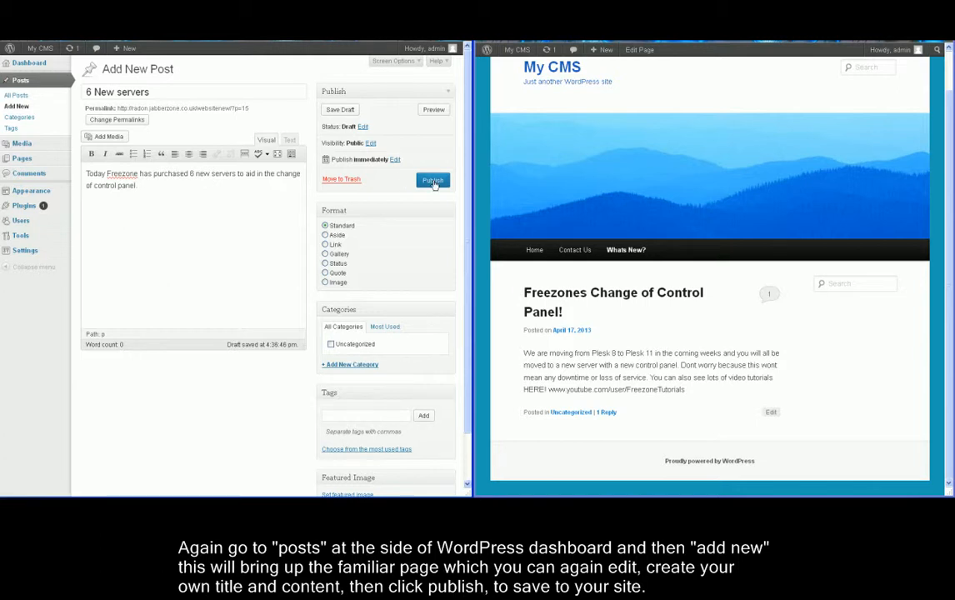
click(433, 181)
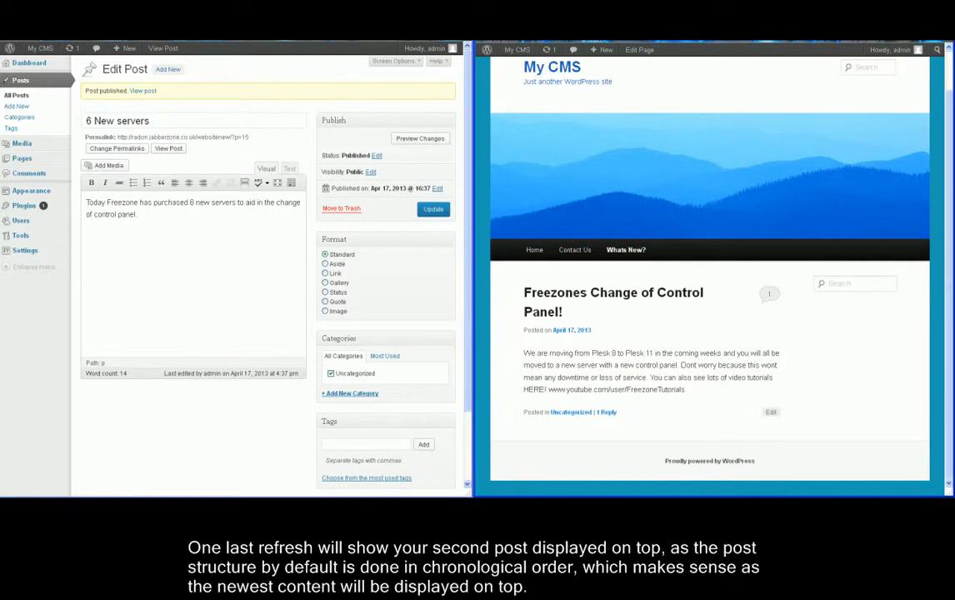
Refresh the live site and scroll to confirm '6 New servers' appears above the Freezones post.
key(F5)
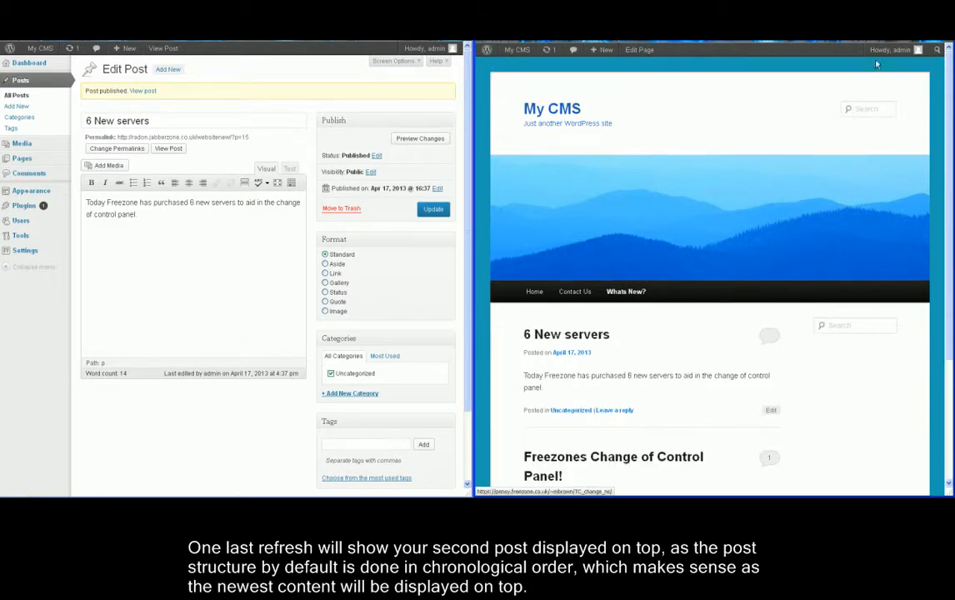
scroll(947, 137, down, 2)
scroll(947, 137, down, 4)
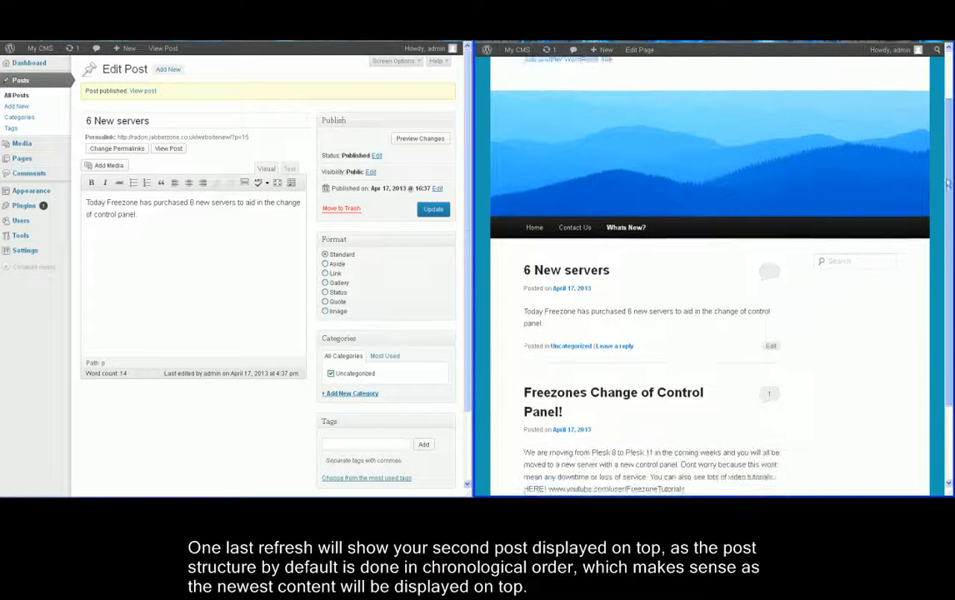
drag(946, 245, 947, 117)
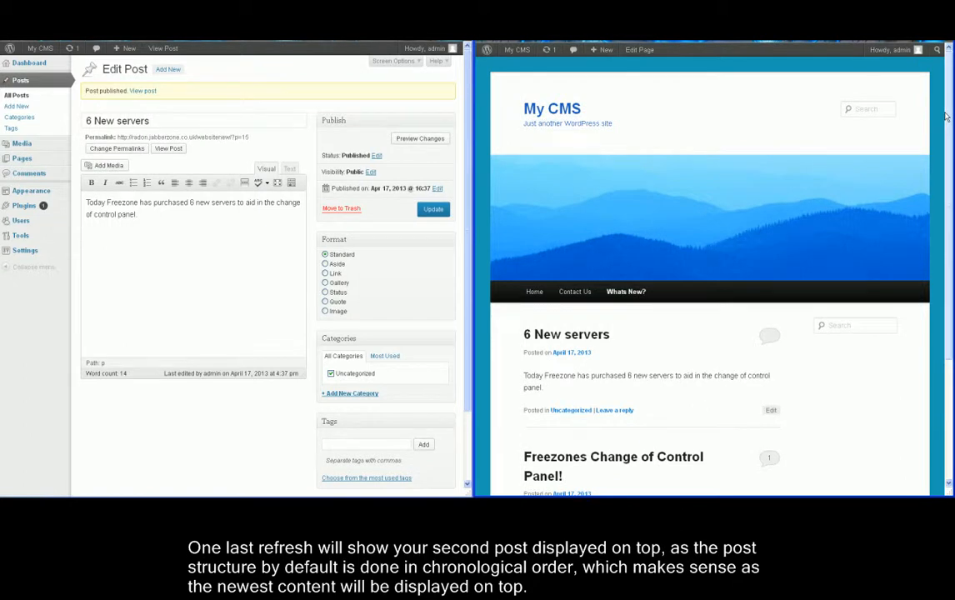